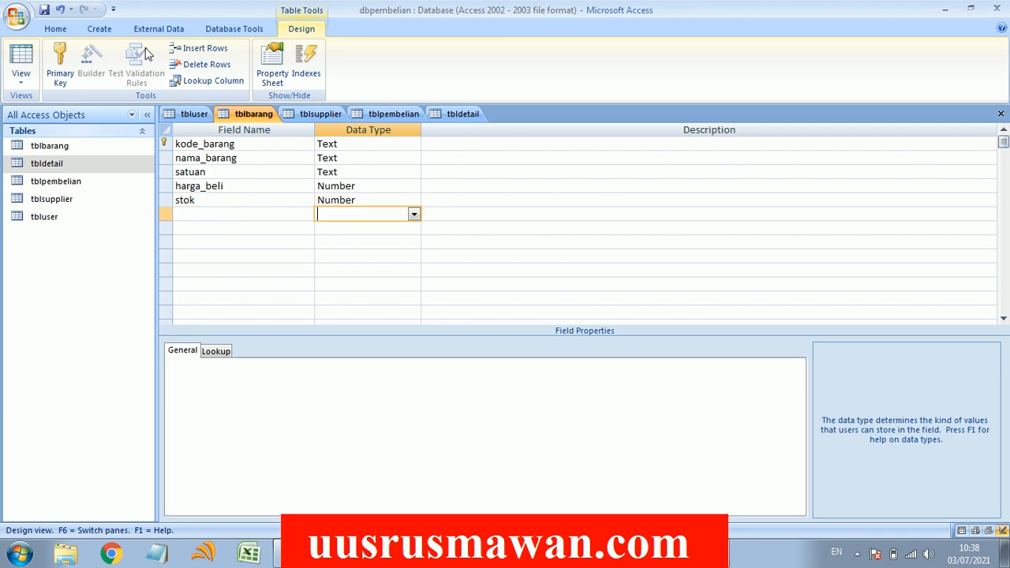
Step: Close all open table designs, saving the changes to tbldetail, and exit the dbpembelian database
left_click(189, 115)
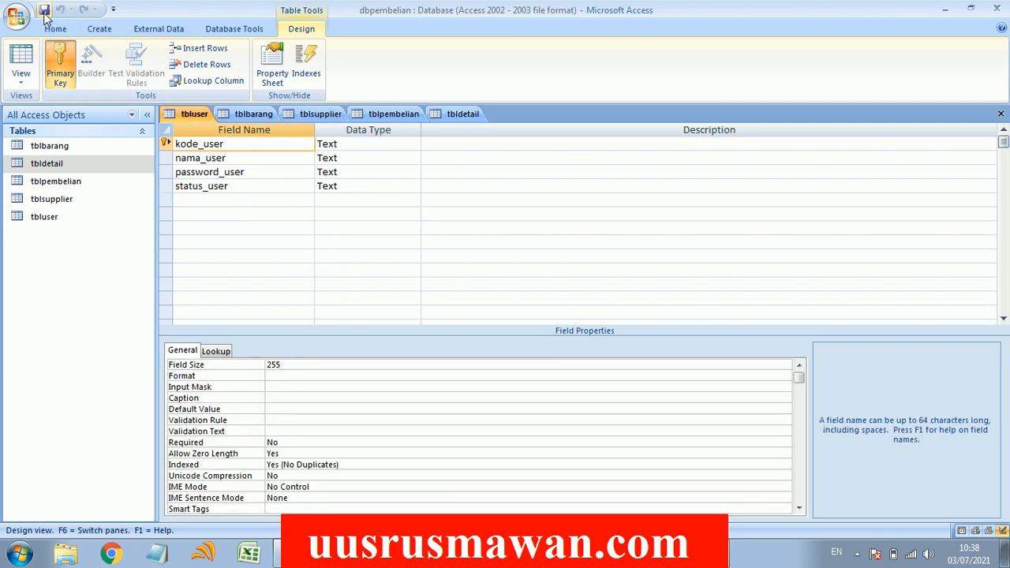
left_click(1000, 115)
left_click(1001, 115)
left_click(1000, 115)
left_click(1000, 115)
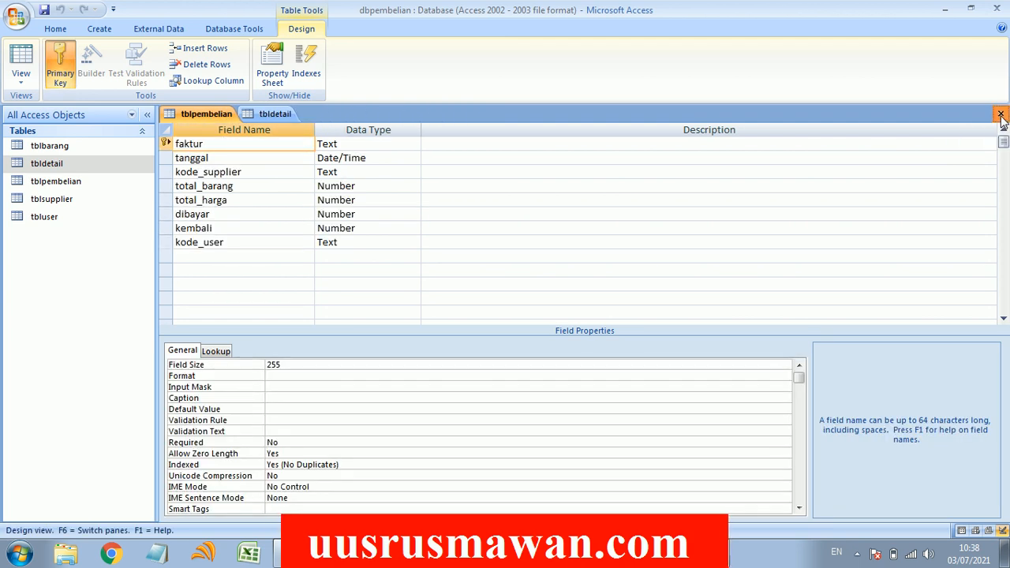
left_click(1000, 115)
left_click(1000, 114)
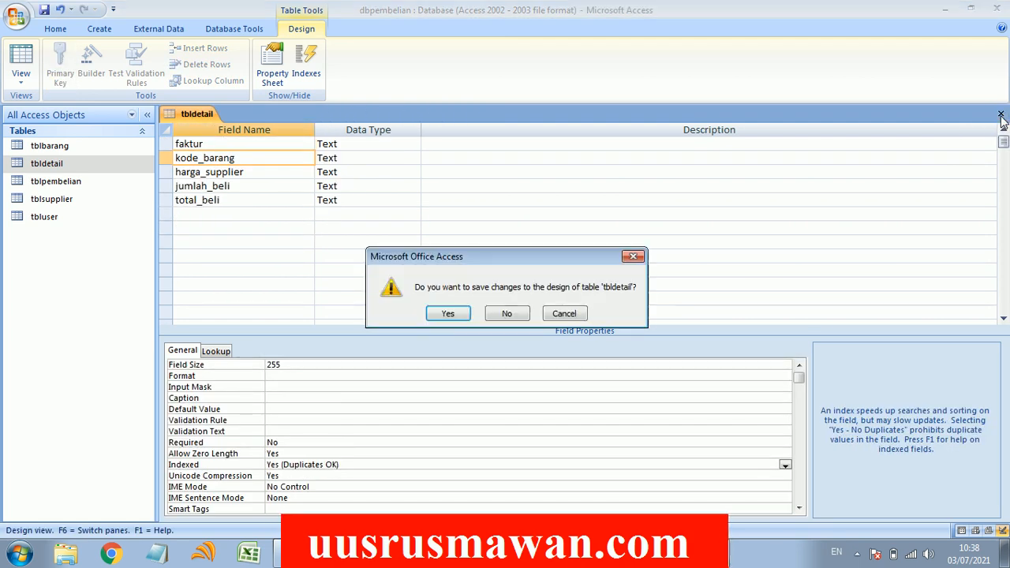
left_click(449, 314)
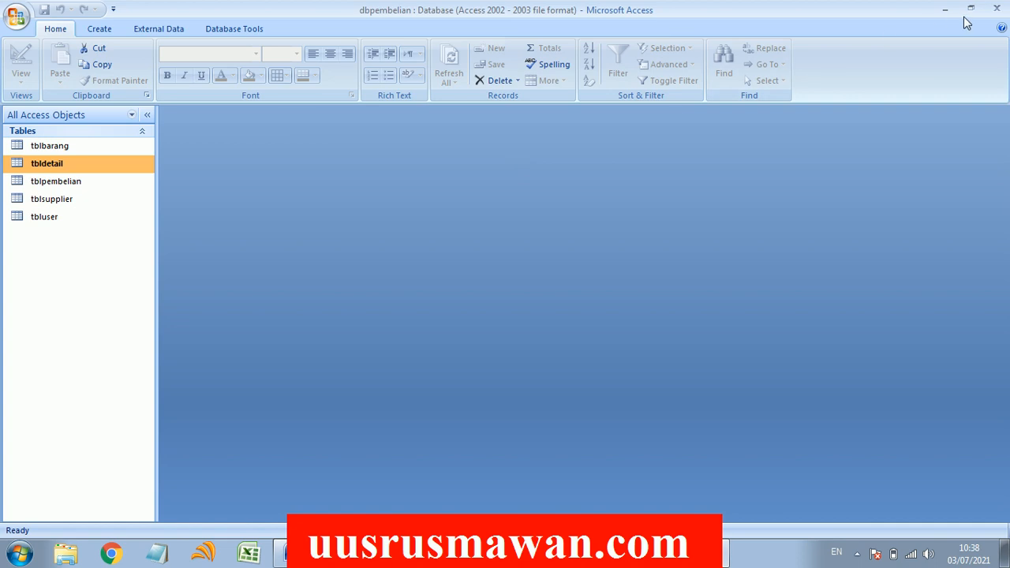
left_click(996, 8)
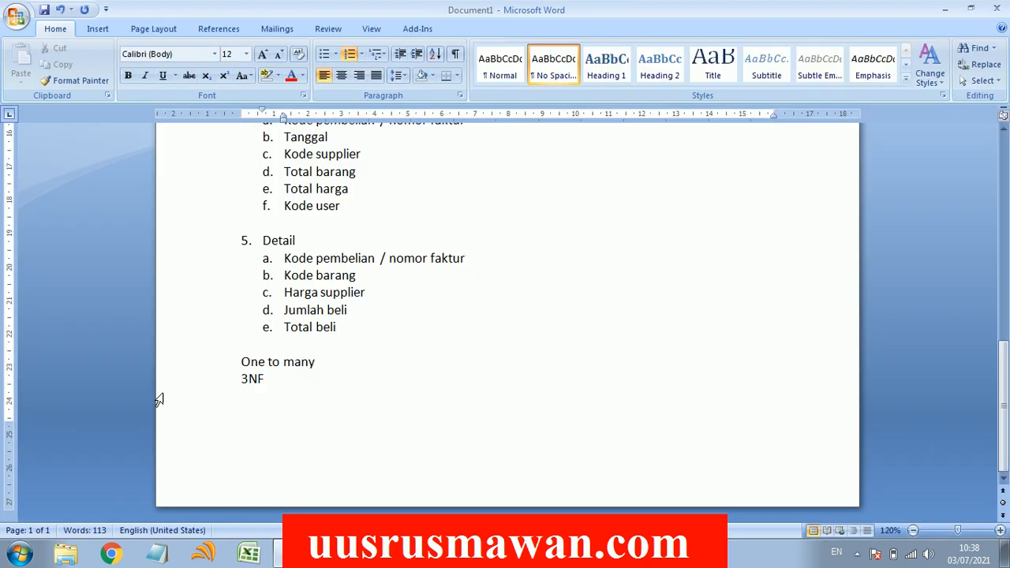
Step: Launch Crystal Reports and start a new report using the Report Expert with the Standard layout
left_click(19, 554)
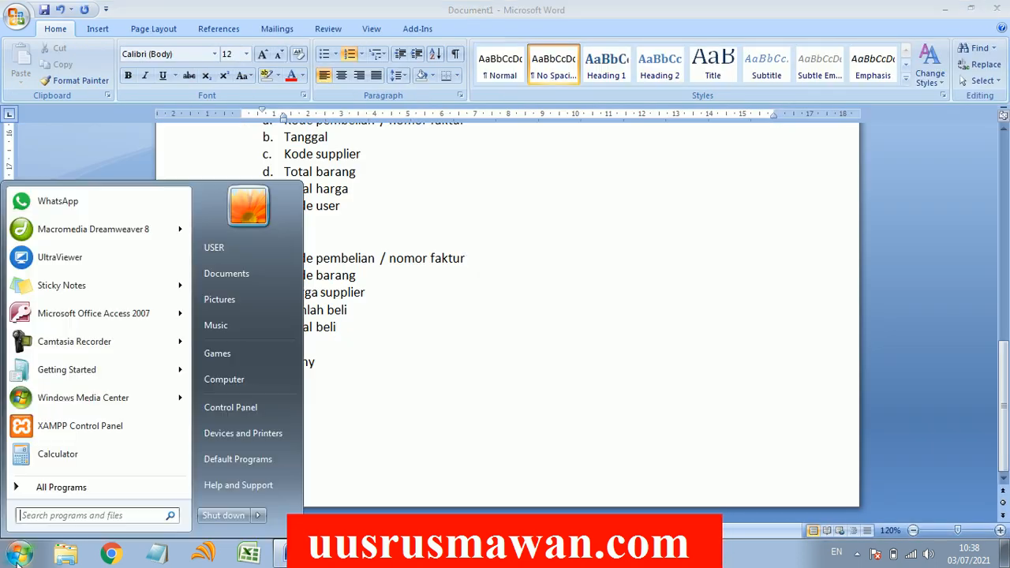
left_click(91, 487)
left_click(90, 210)
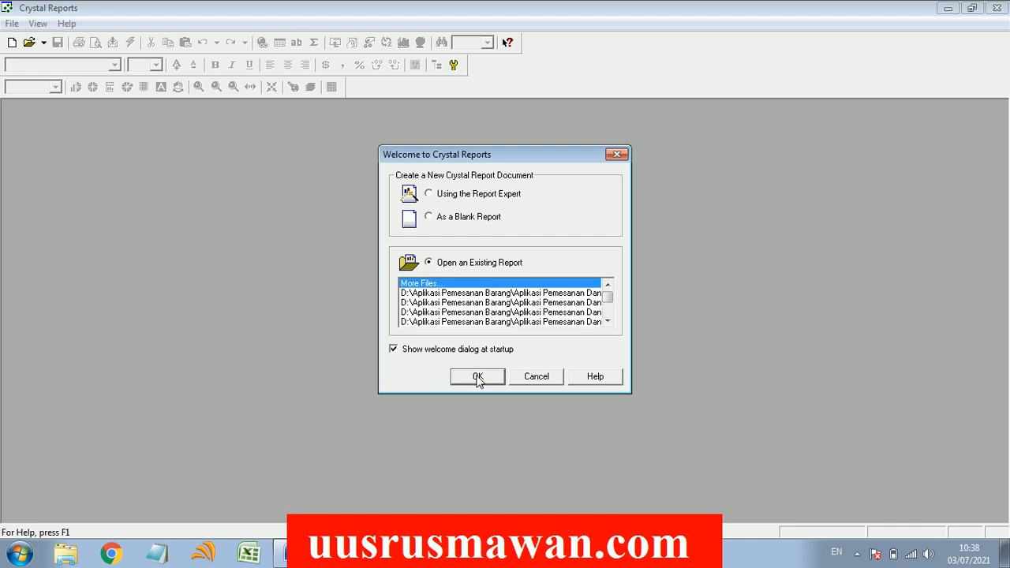
left_click(446, 198)
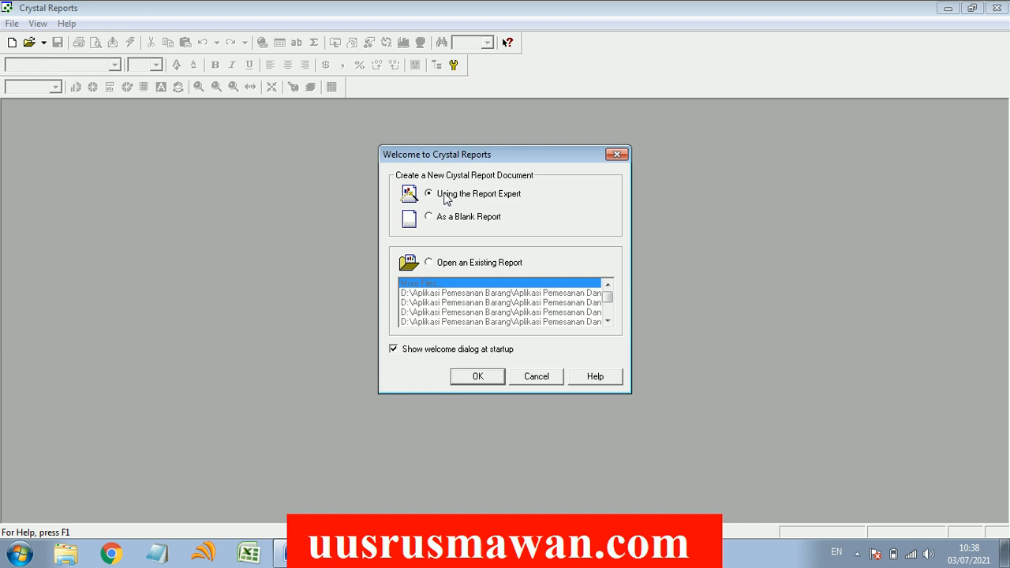
left_click(477, 376)
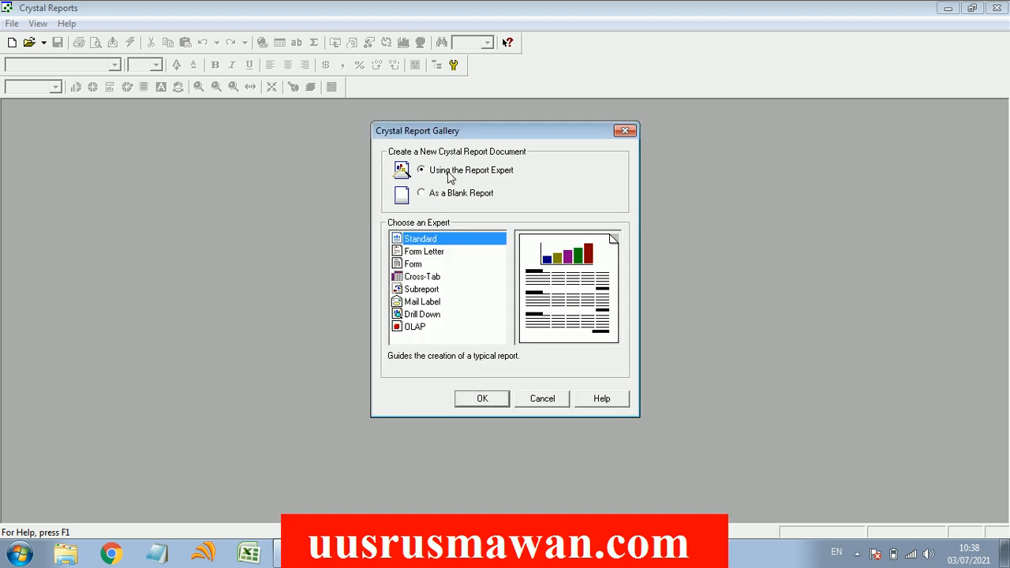
left_click(482, 400)
Step: Connect the report to the database file dbpembelian.mdb in the data aplikasi folder on drive D
left_click(413, 248)
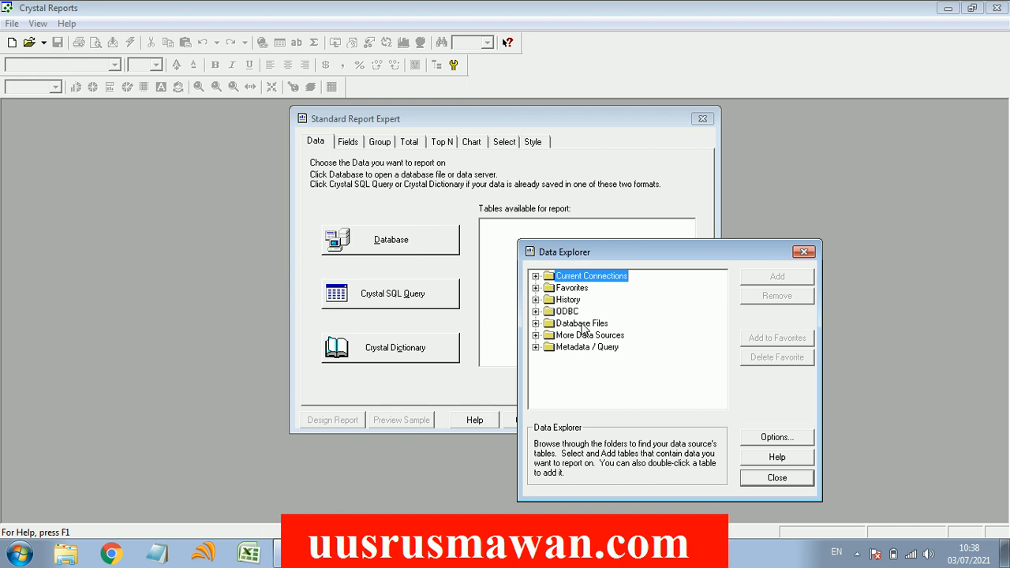
double_click(583, 324)
double_click(597, 336)
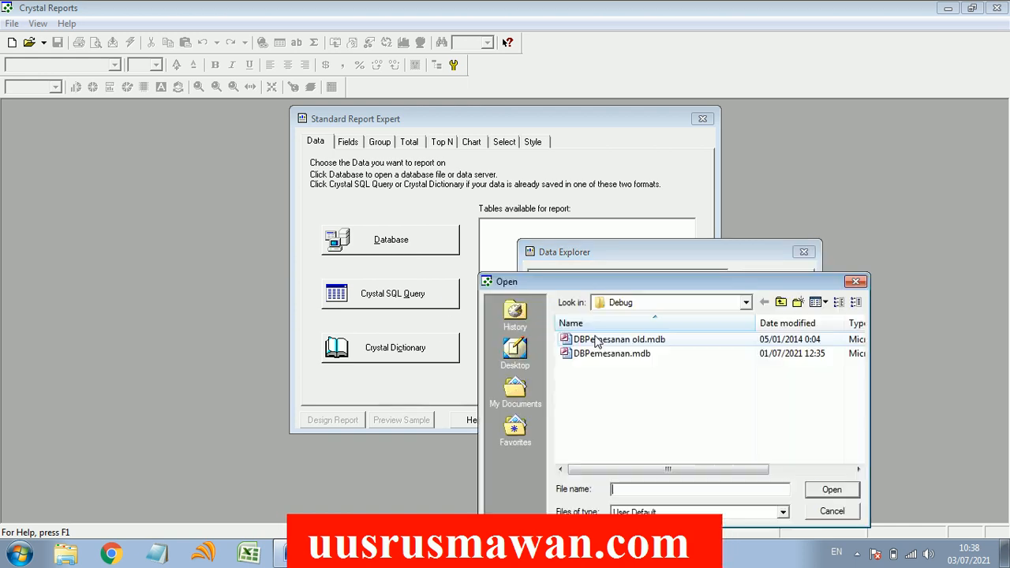
left_click(624, 302)
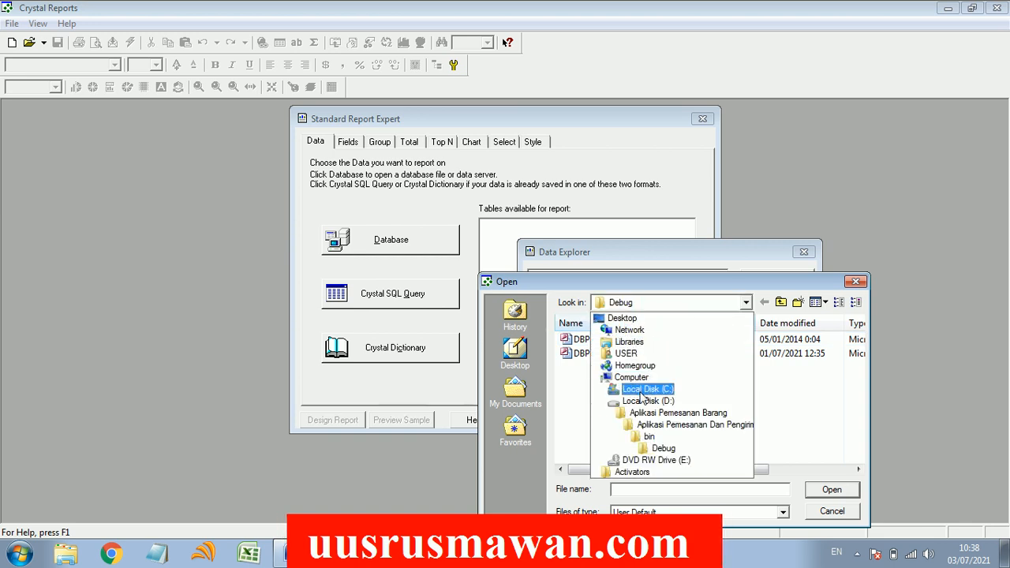
left_click(643, 401)
double_click(597, 353)
left_click(772, 329)
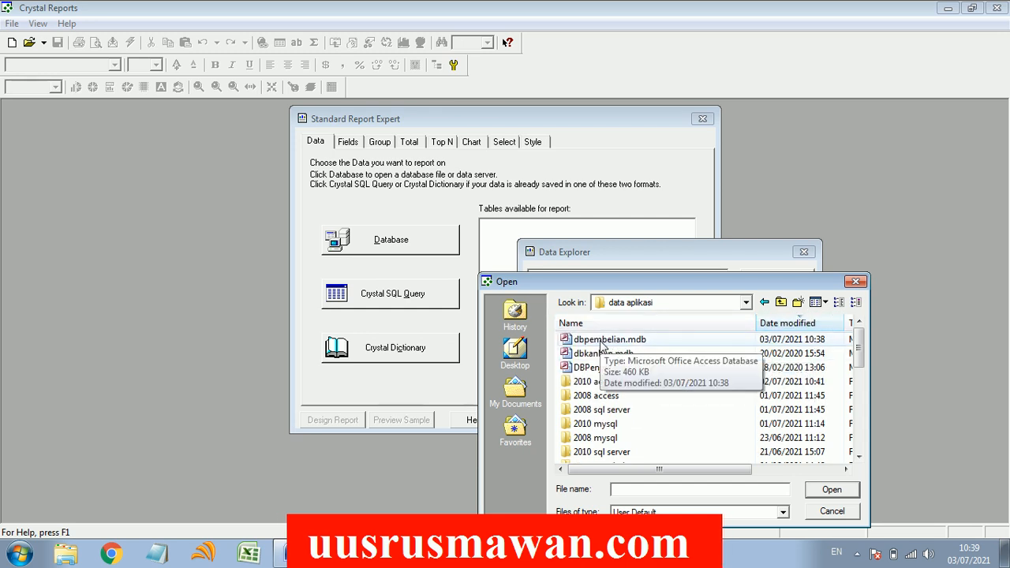
left_click_drag(526, 282, 357, 130)
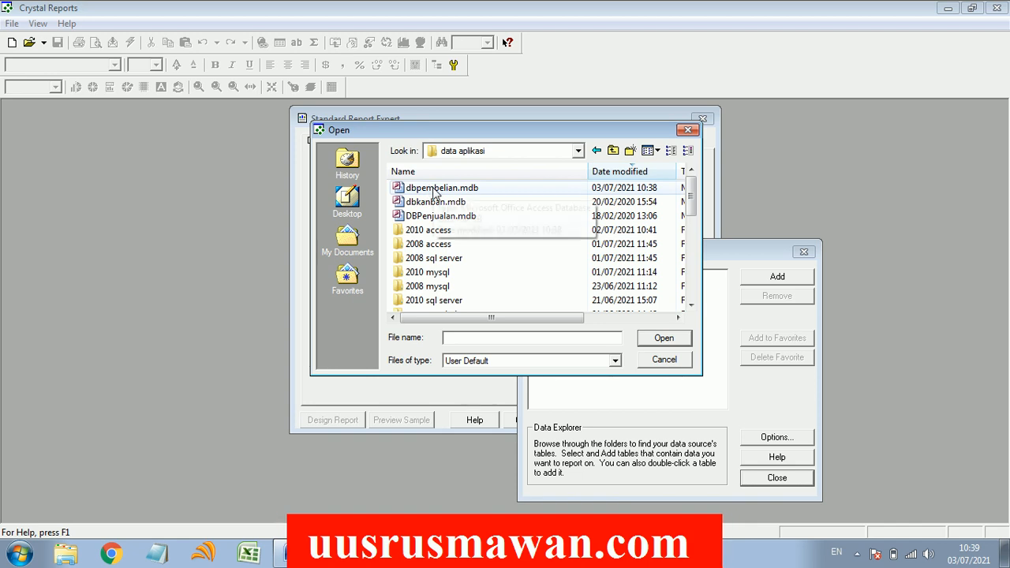
double_click(434, 189)
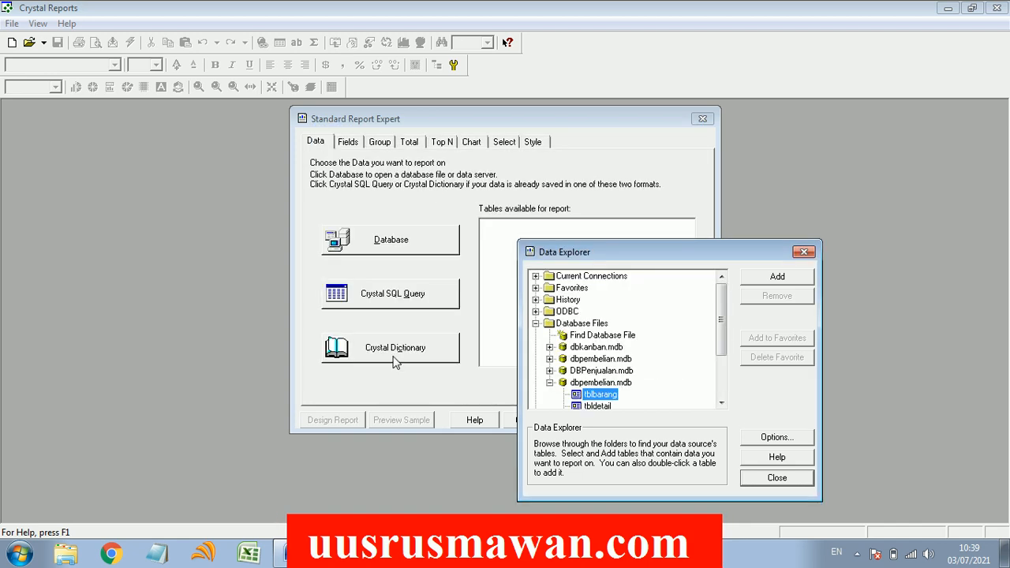
Step: Add the tables tbldetail, tblpembelian, tblbarang, tblsupplier and tbluser from dbpembelian.mdb to the report and close the Data Explorer
left_click_drag(669, 254, 795, 68)
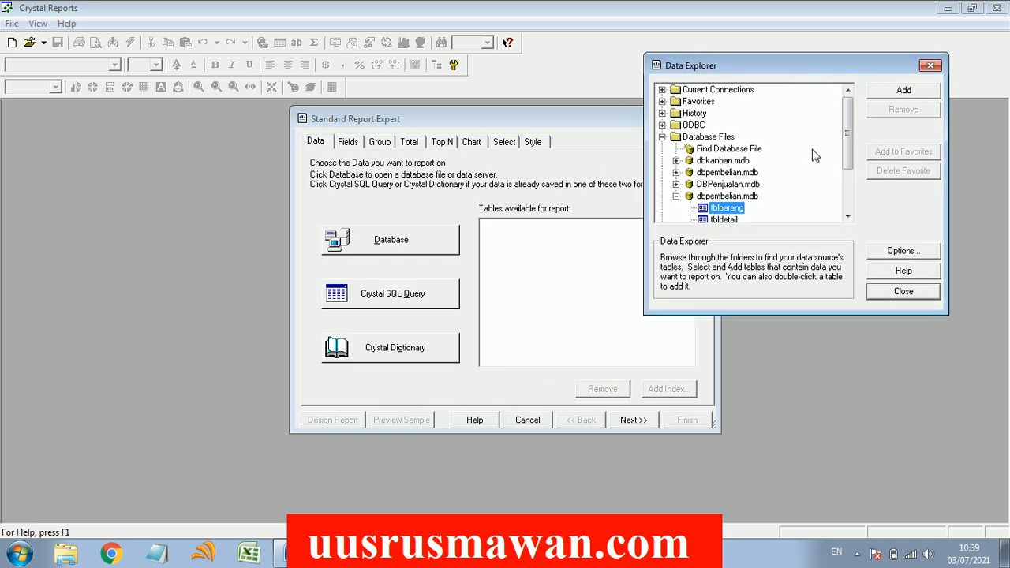
scroll(846, 156, "down", 2)
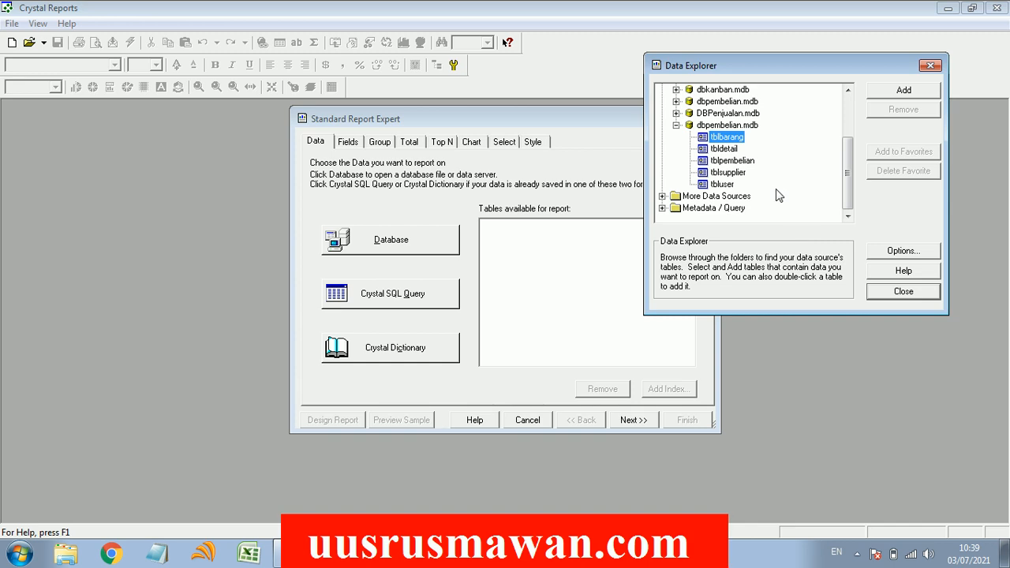
left_click(732, 150)
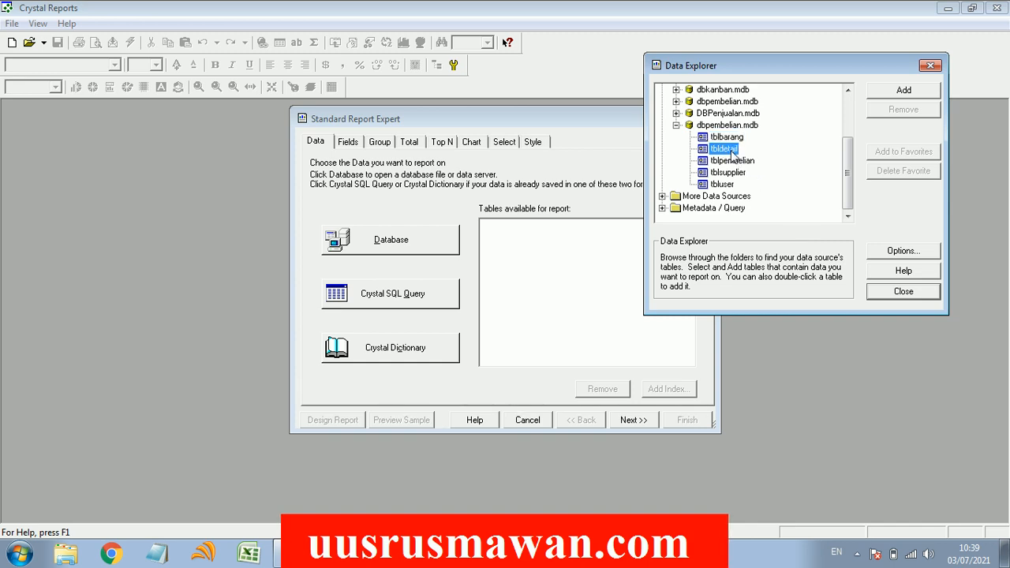
double_click(732, 153)
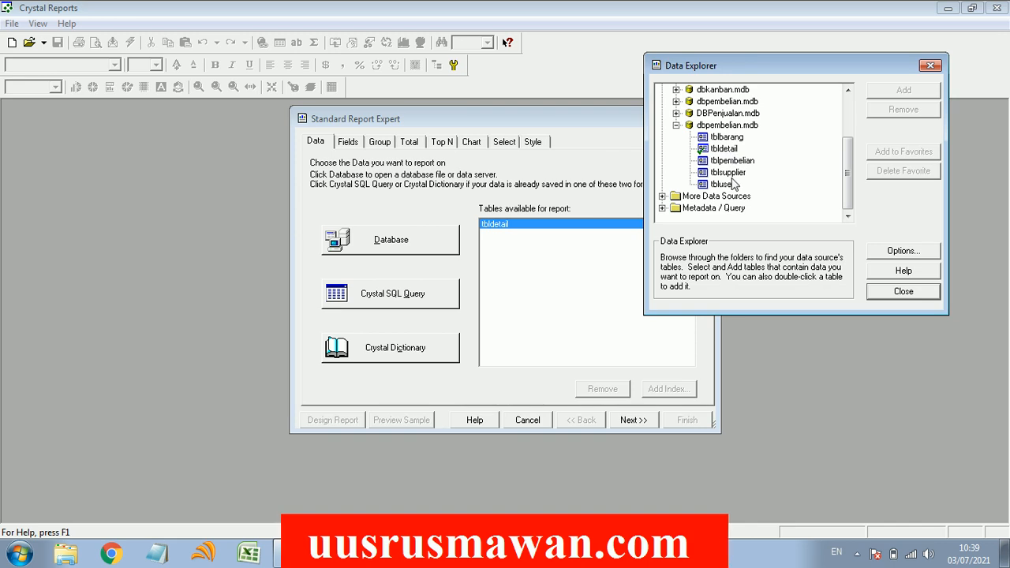
double_click(725, 162)
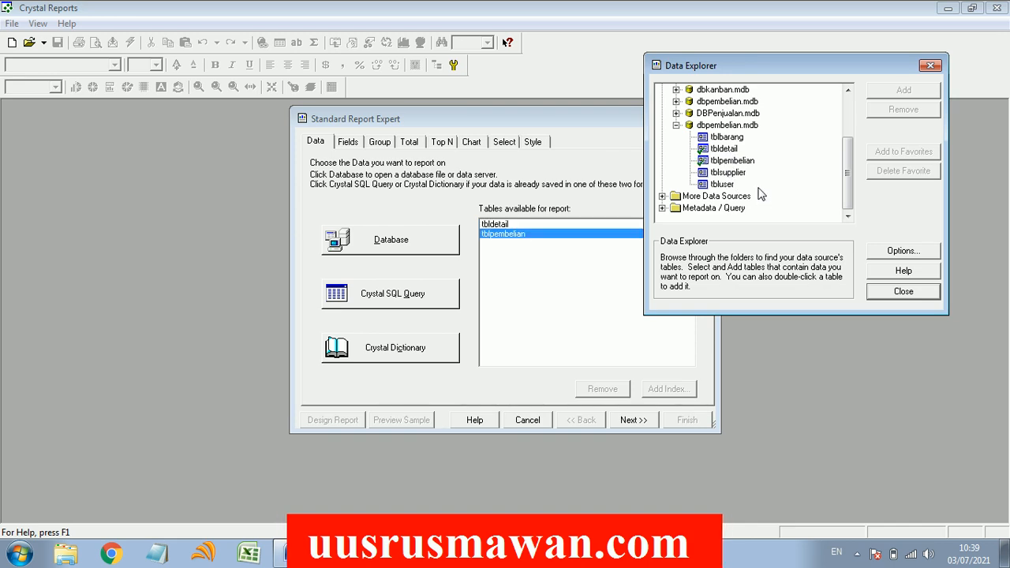
double_click(722, 137)
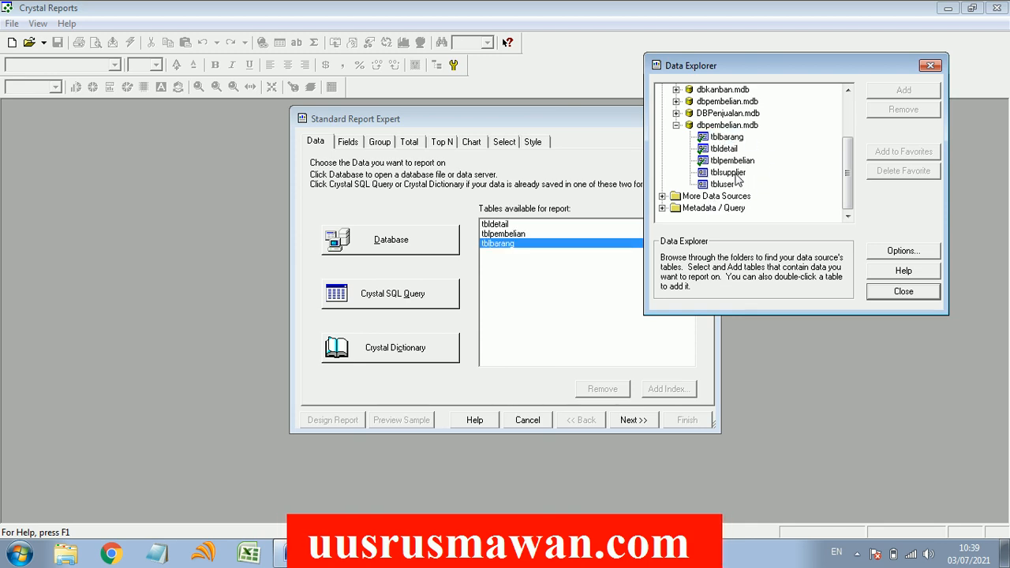
double_click(736, 175)
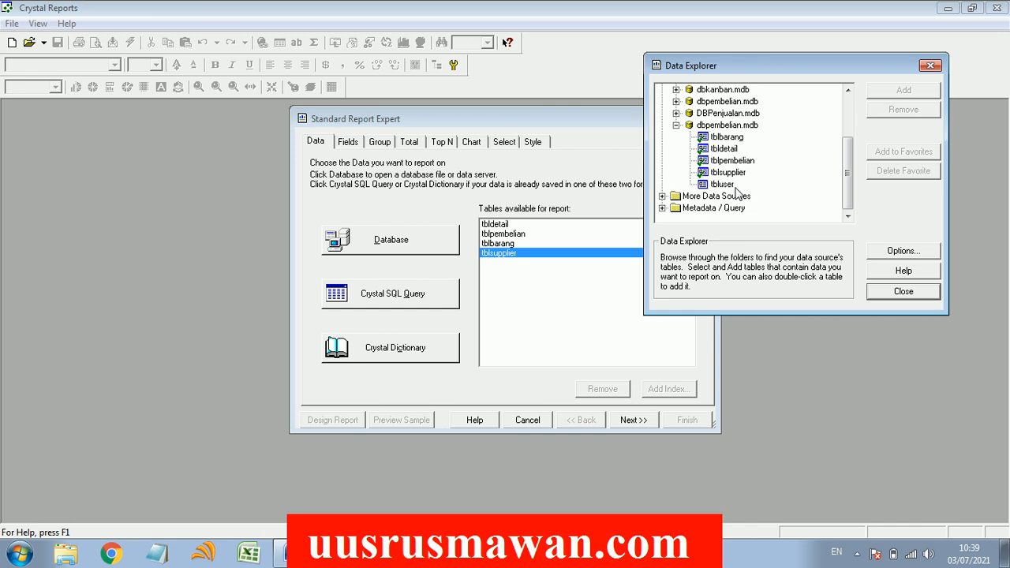
double_click(723, 185)
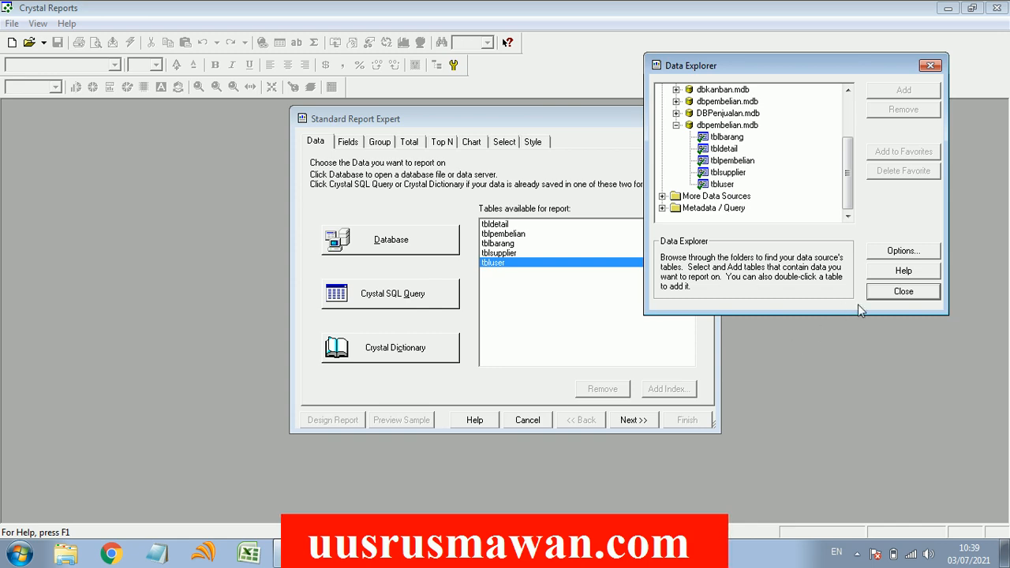
left_click(884, 298)
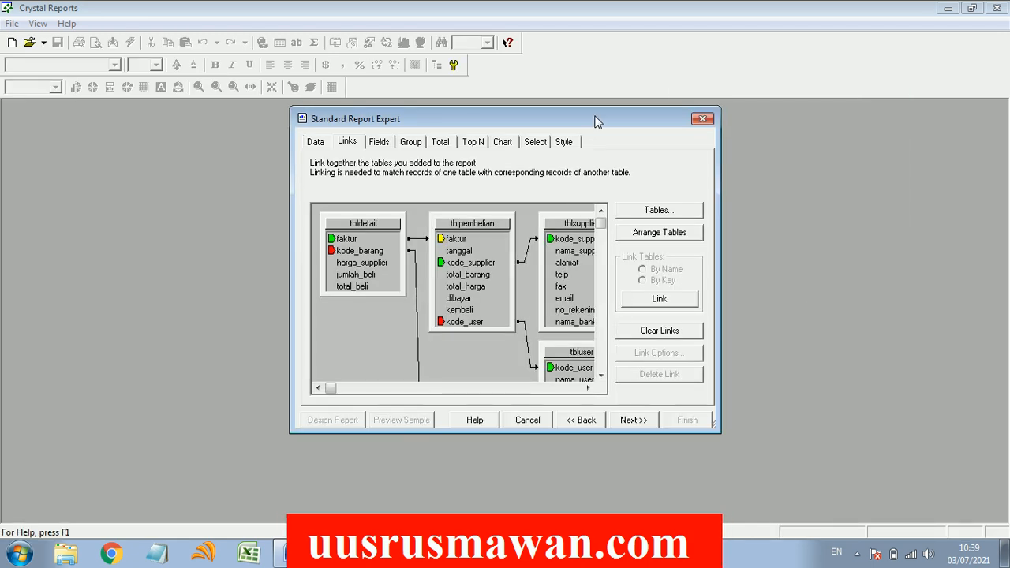
Step: Keep the automatic table links, add all available fields to the report and finish the expert
left_click(634, 420)
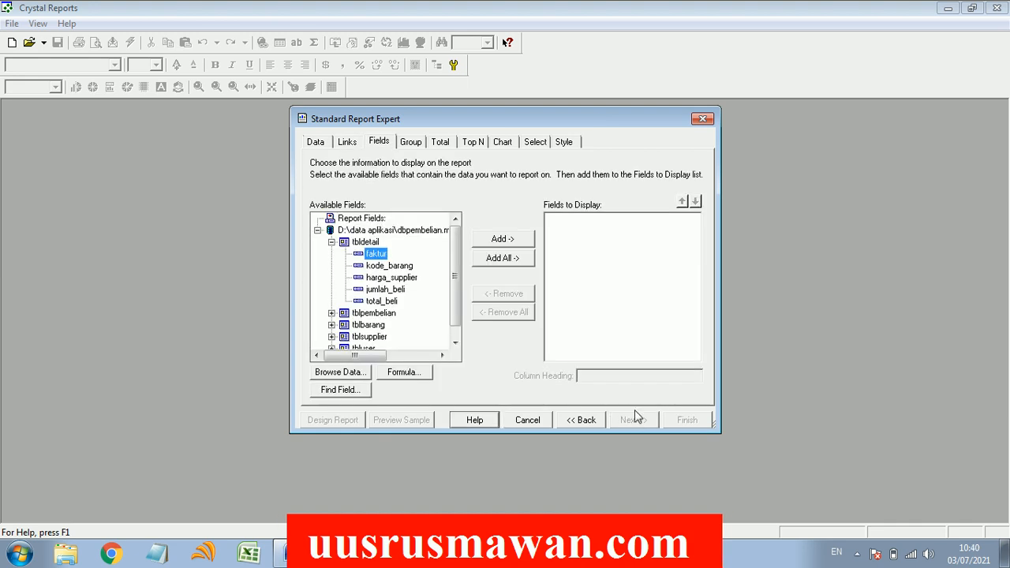
left_click(505, 258)
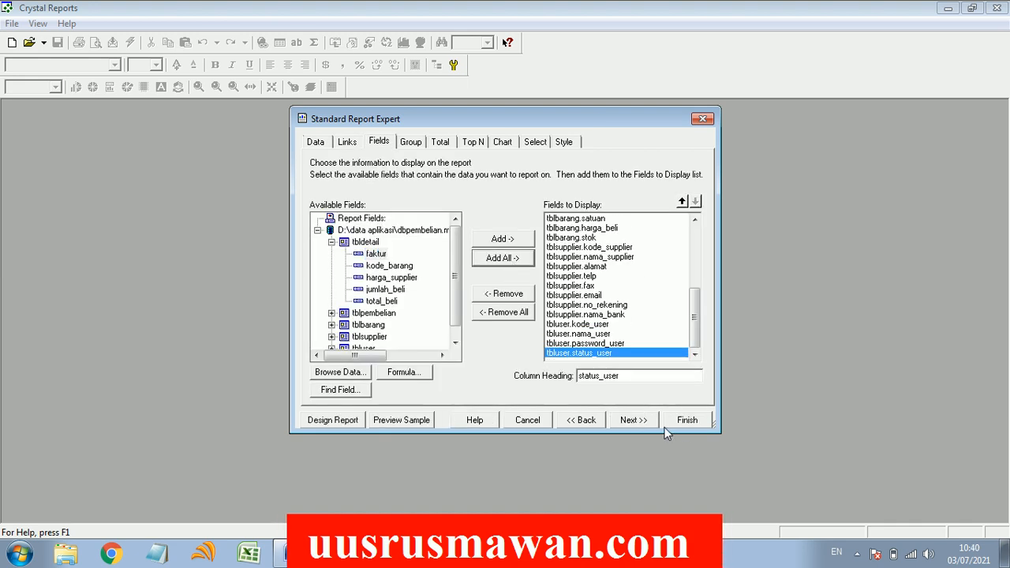
left_click(684, 423)
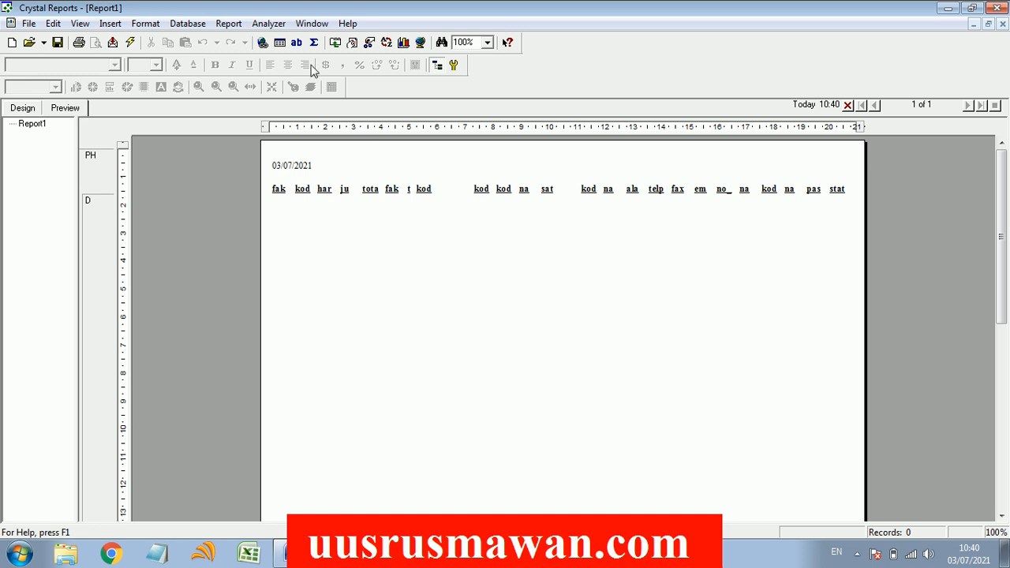
Step: Open the Visual Linking Expert full screen and place the tblbarang table directly below tblpembelian
left_click(187, 25)
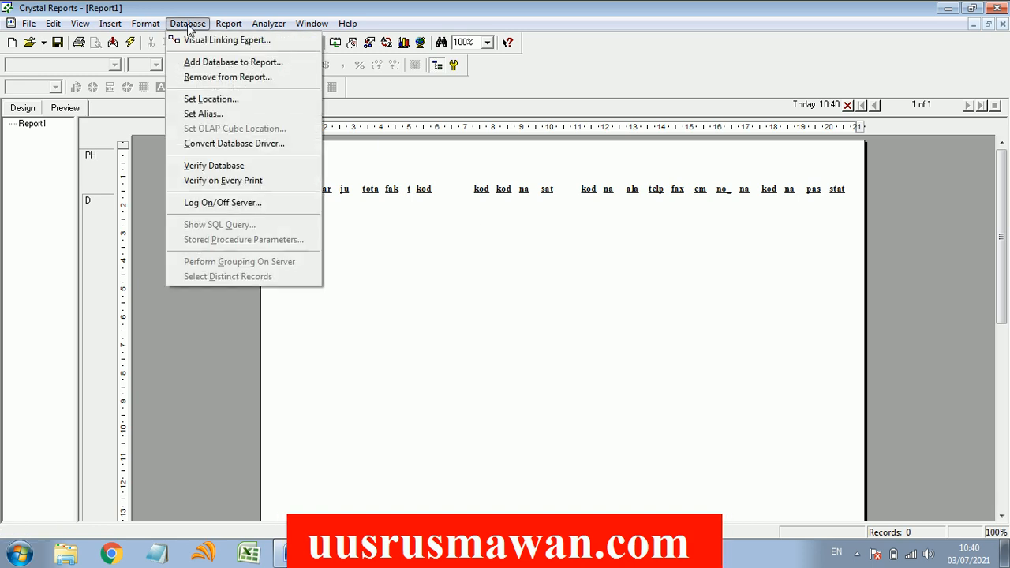
left_click(225, 42)
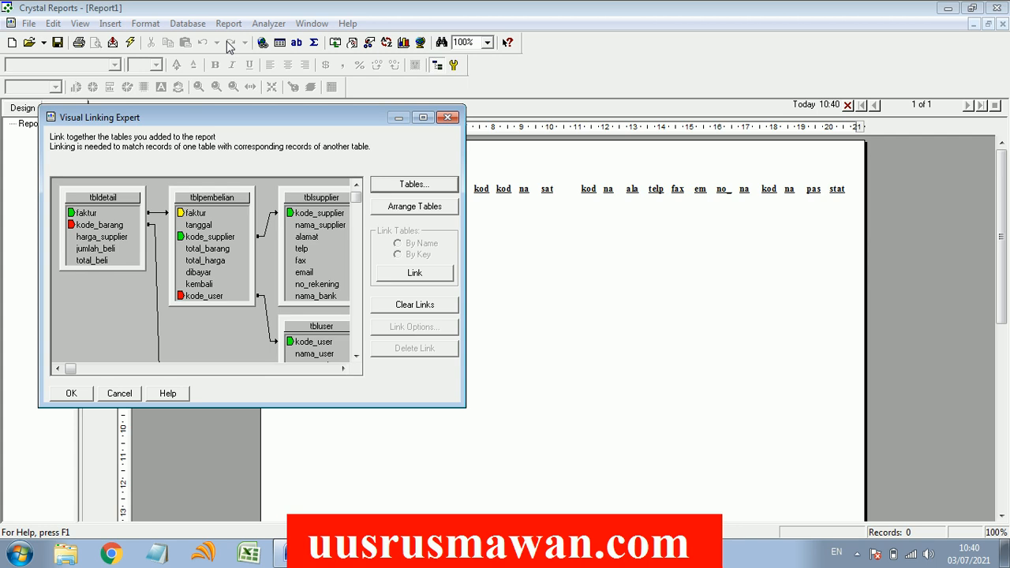
left_click(423, 117)
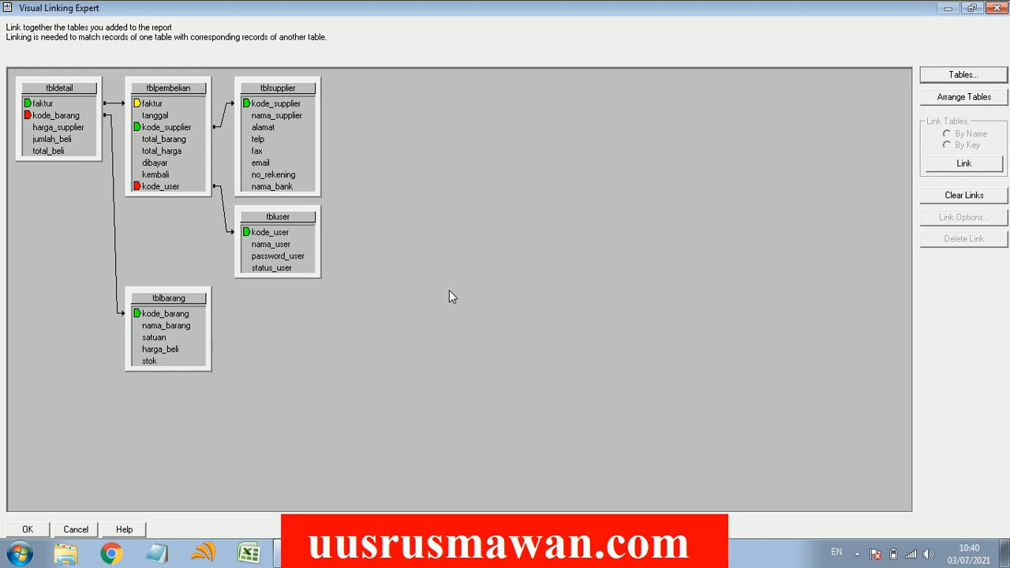
left_click_drag(163, 300, 162, 219)
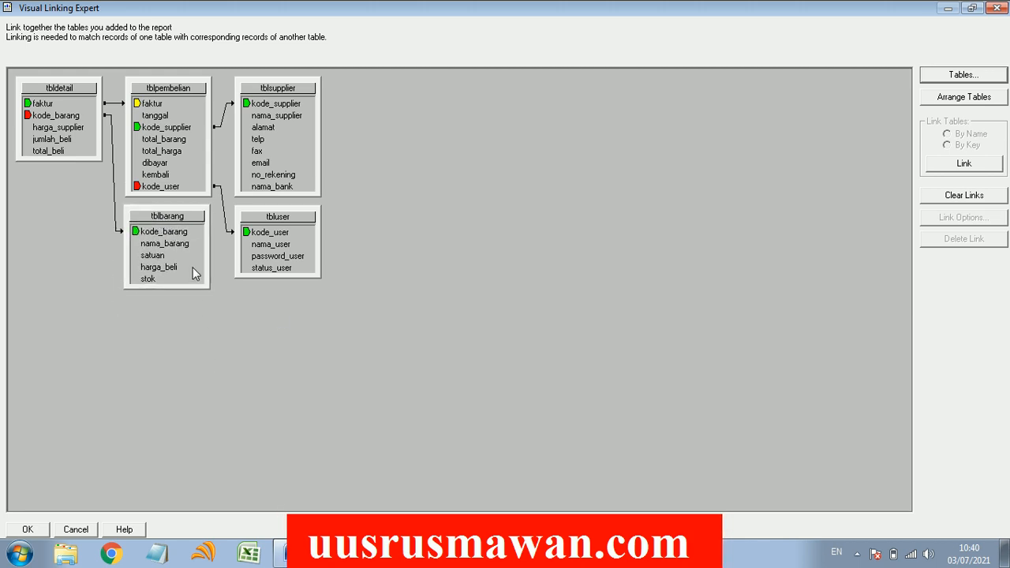
Step: Examine the links on kode_barang, faktur, kode_supplier and kode_user by following each field from one table to its counterpart
left_click(61, 115)
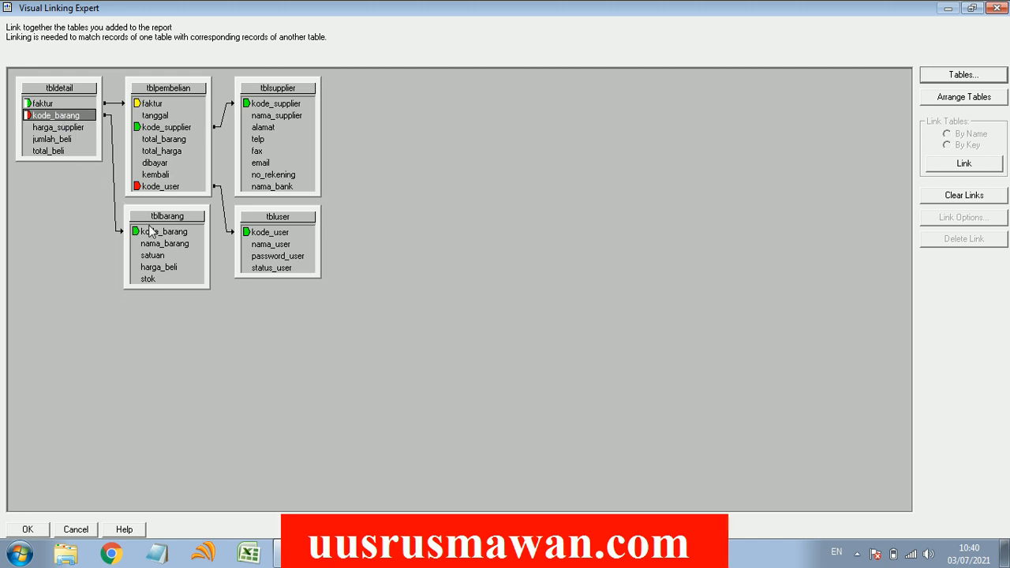
left_click(161, 232)
left_click(45, 104)
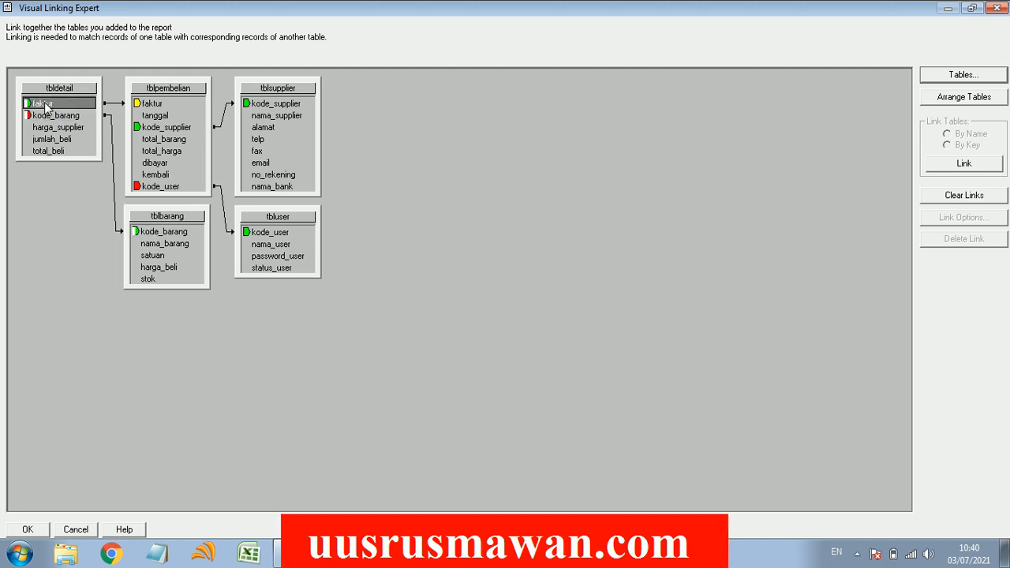
left_click(137, 105)
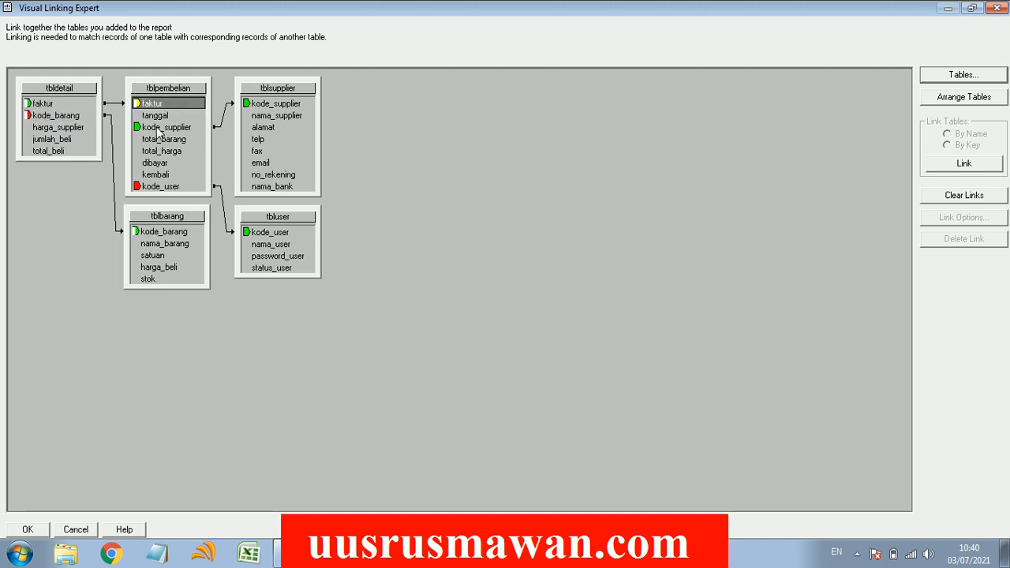
left_click(159, 129)
left_click(260, 106)
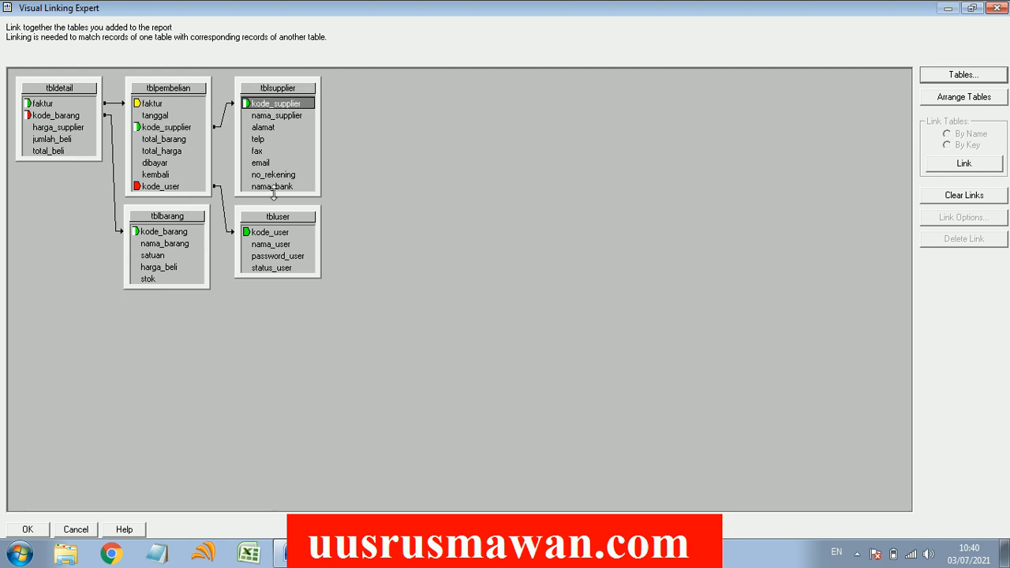
left_click(183, 188)
left_click(278, 233)
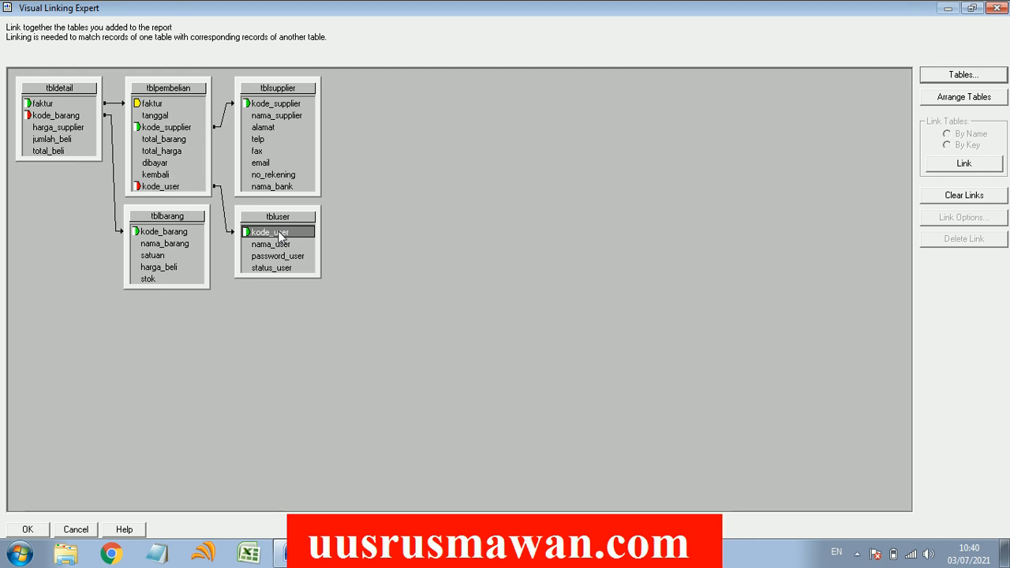
Step: Review both ends of each table link again, starting from faktur and kode_barang in tbldetail and continuing with the supplier and user codes
left_click(46, 104)
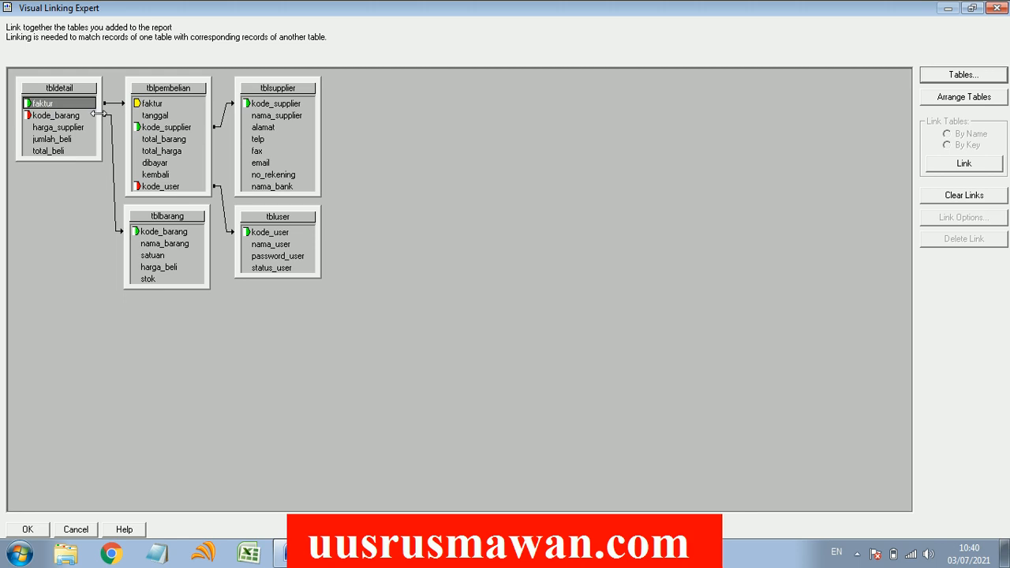
left_click(151, 105)
left_click(57, 105)
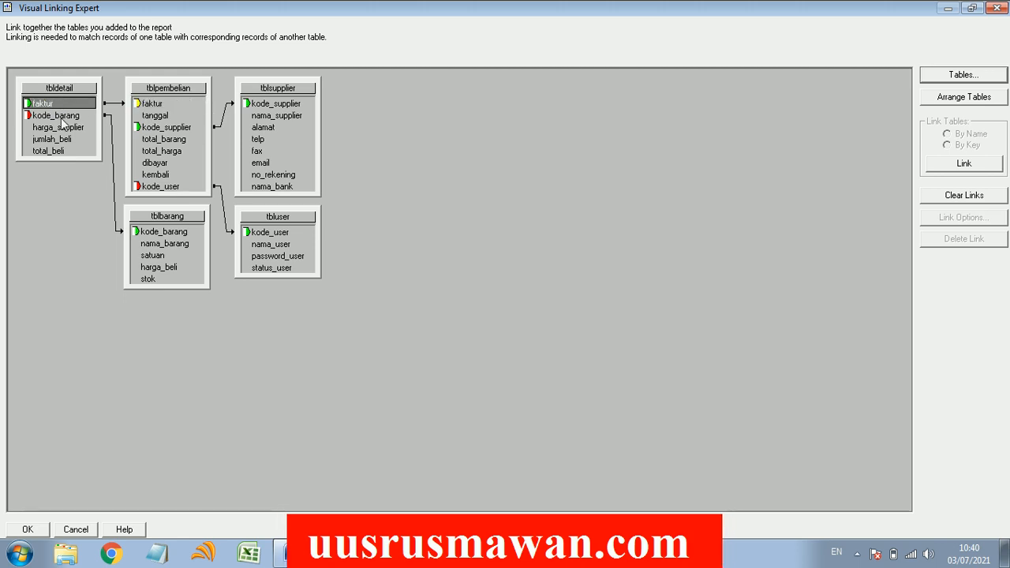
left_click(63, 119)
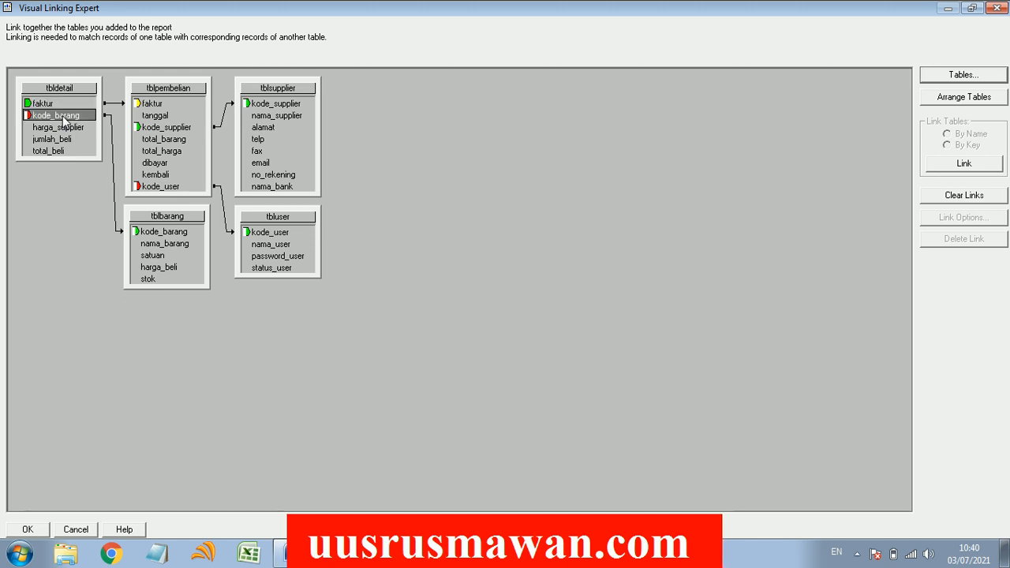
left_click(162, 234)
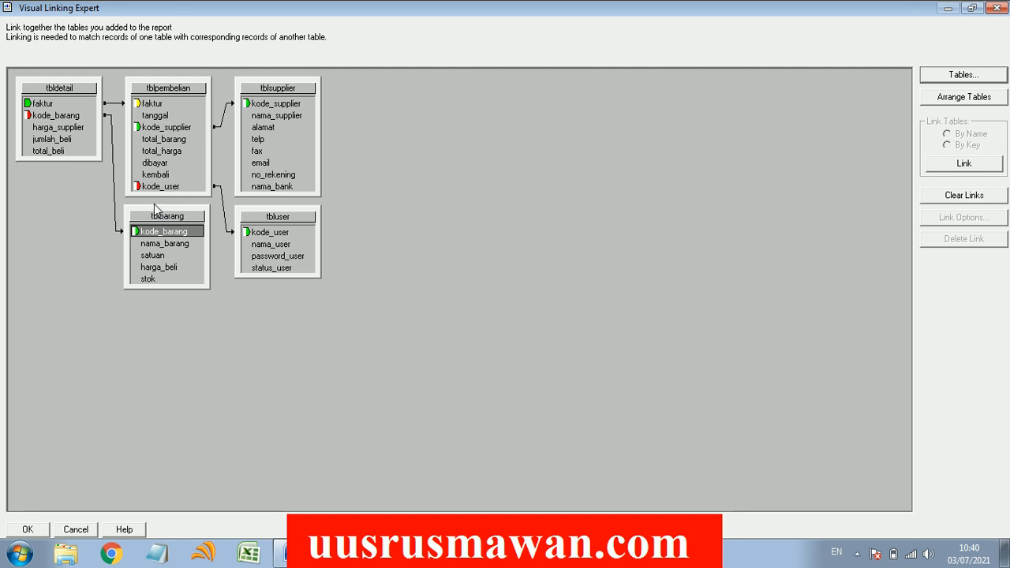
left_click(60, 118)
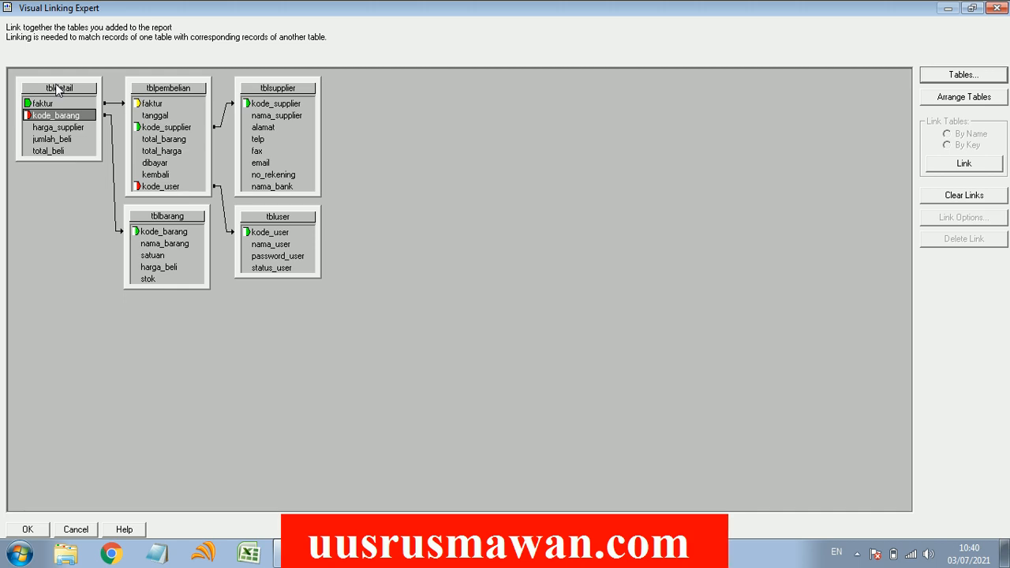
left_click(161, 106)
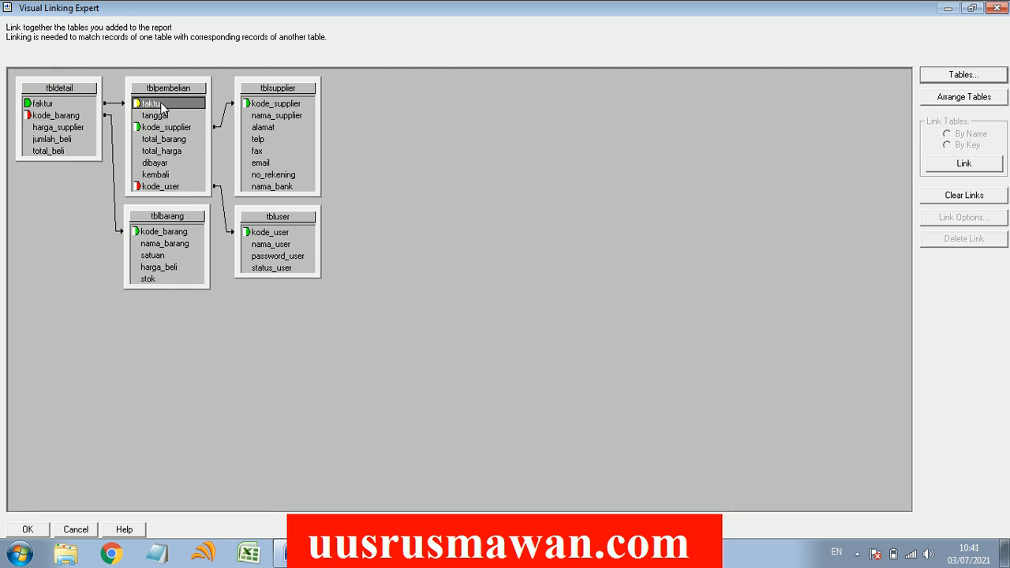
left_click(50, 106)
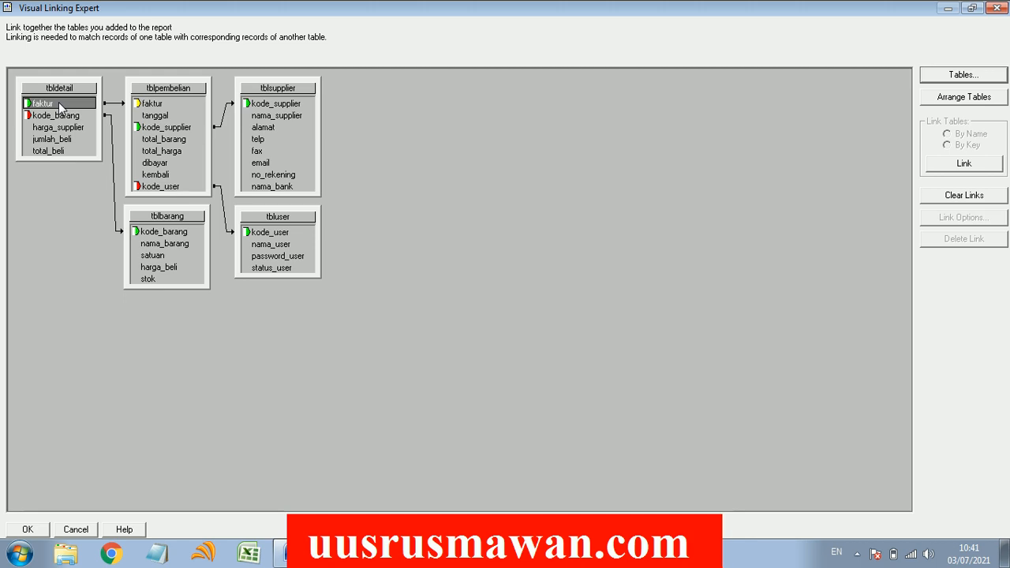
left_click(281, 108)
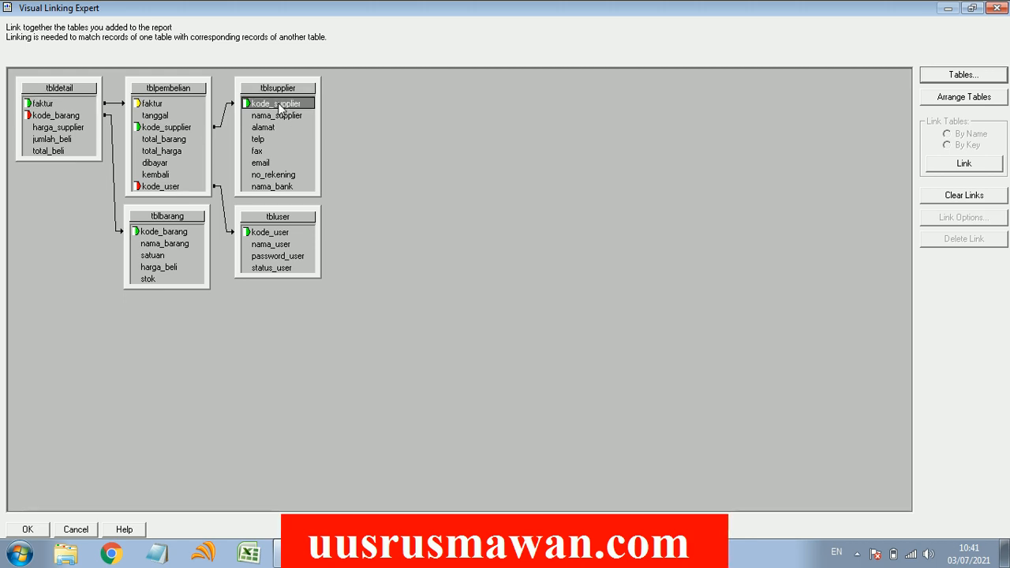
left_click(185, 131)
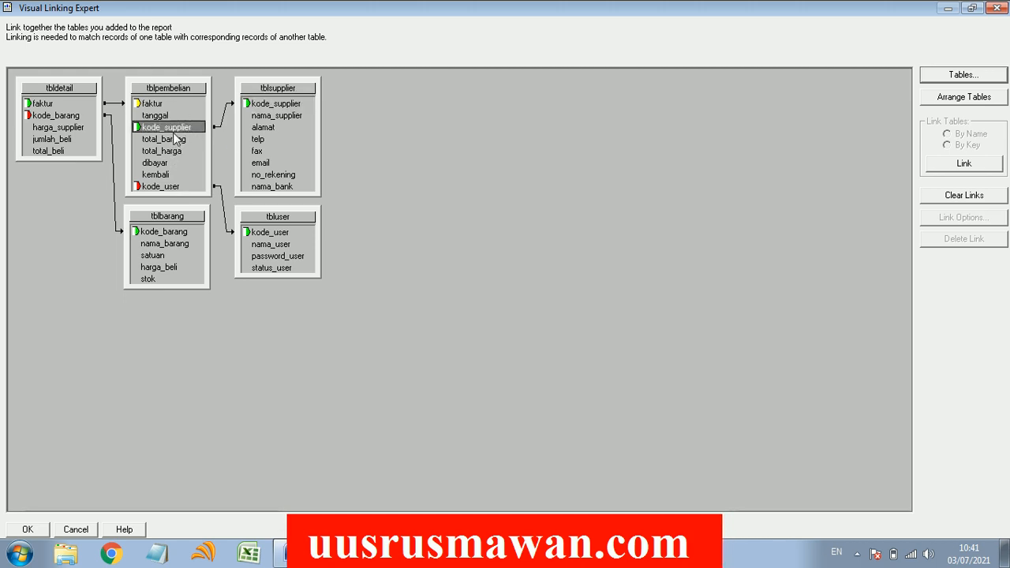
left_click(268, 105)
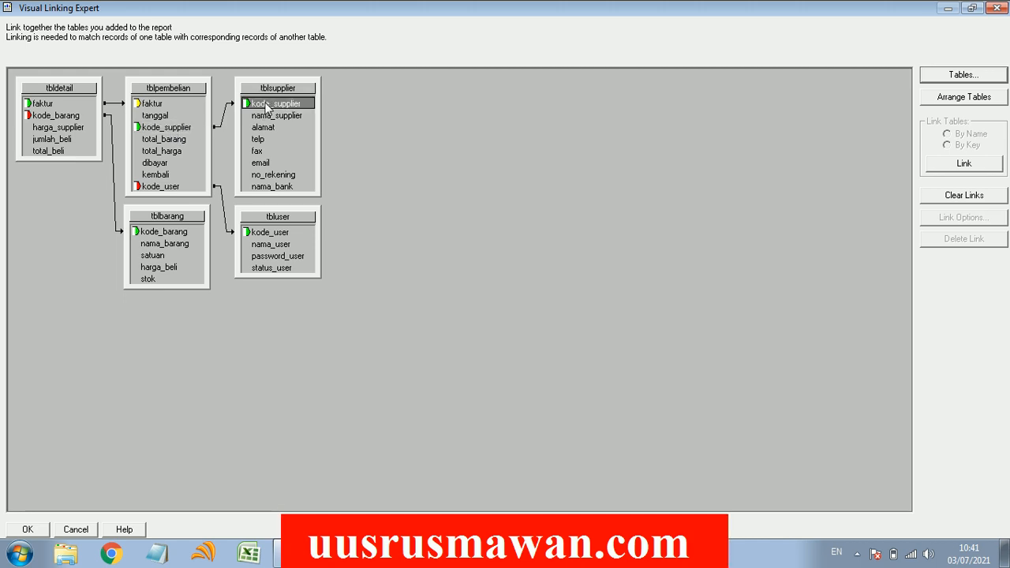
left_click(261, 234)
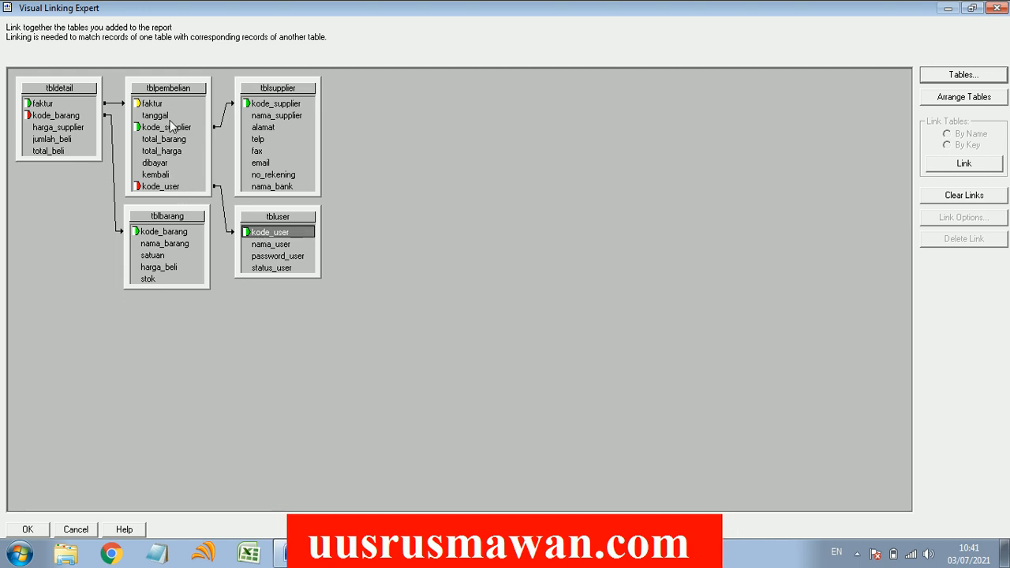
left_click(165, 188)
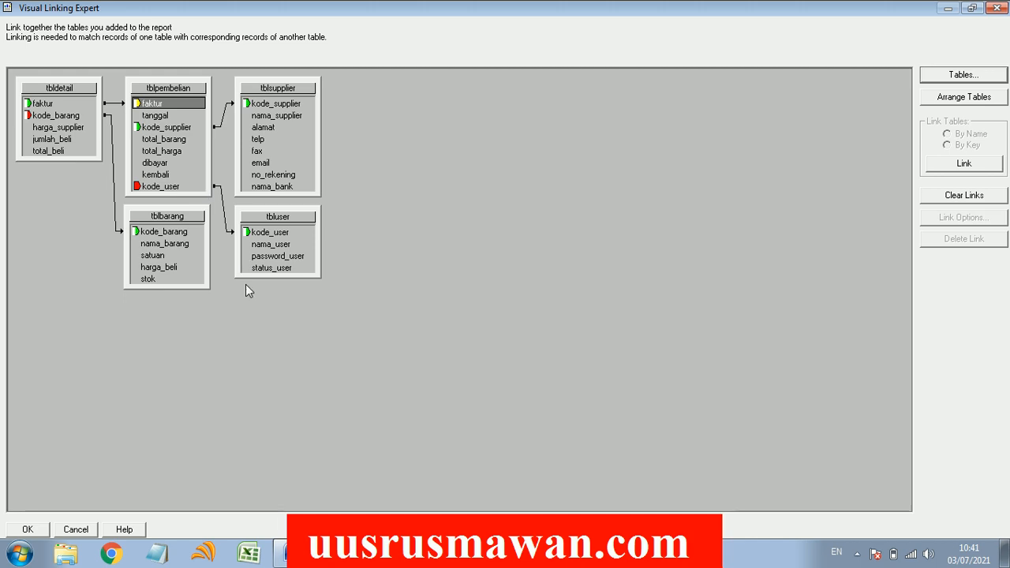
Step: Switch to Windows Explorer, sort the data aplikasi folder on drive D by date modified and open the dbpembelian database in Access
left_click(71, 550)
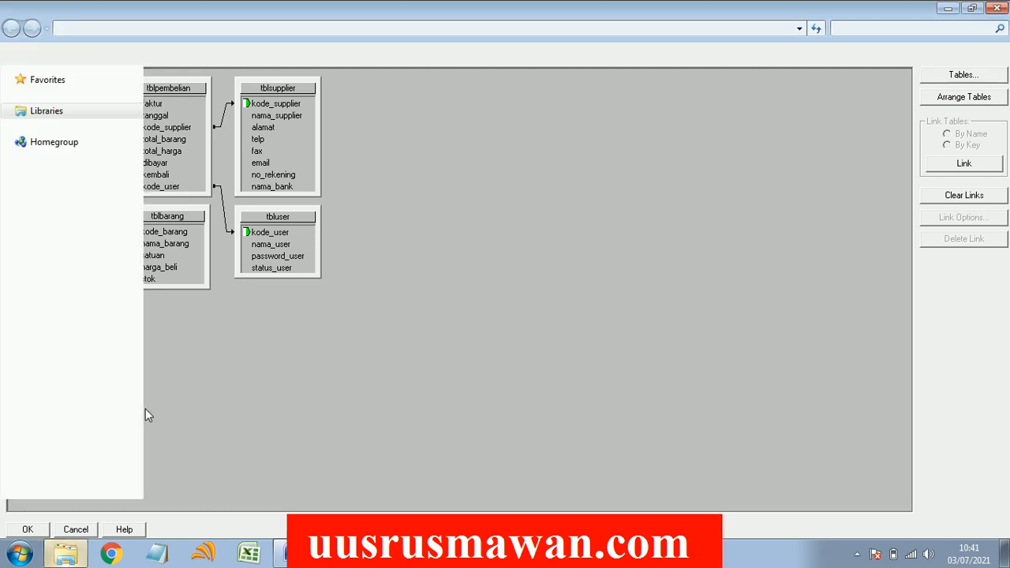
left_click(106, 319)
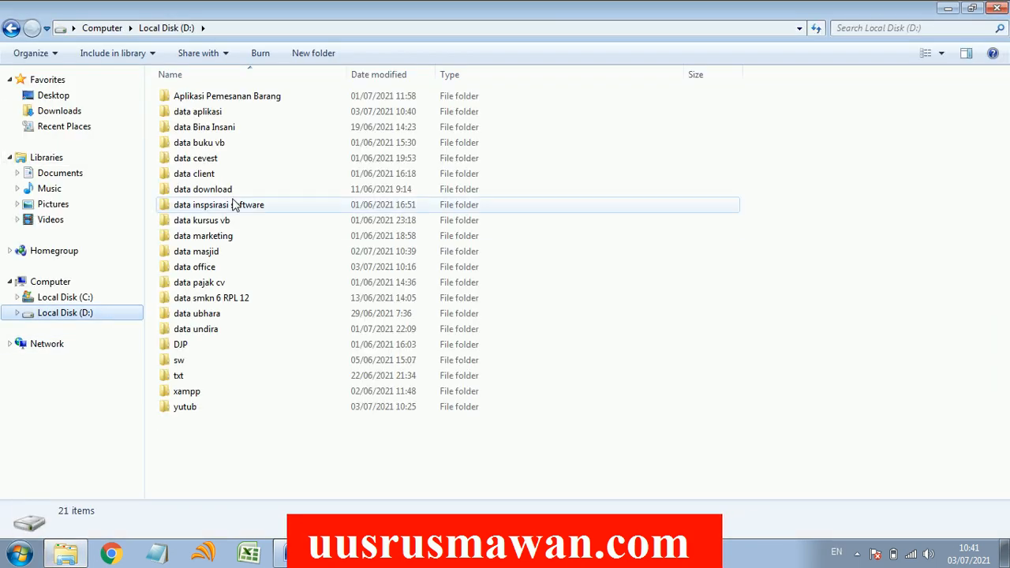
double_click(228, 112)
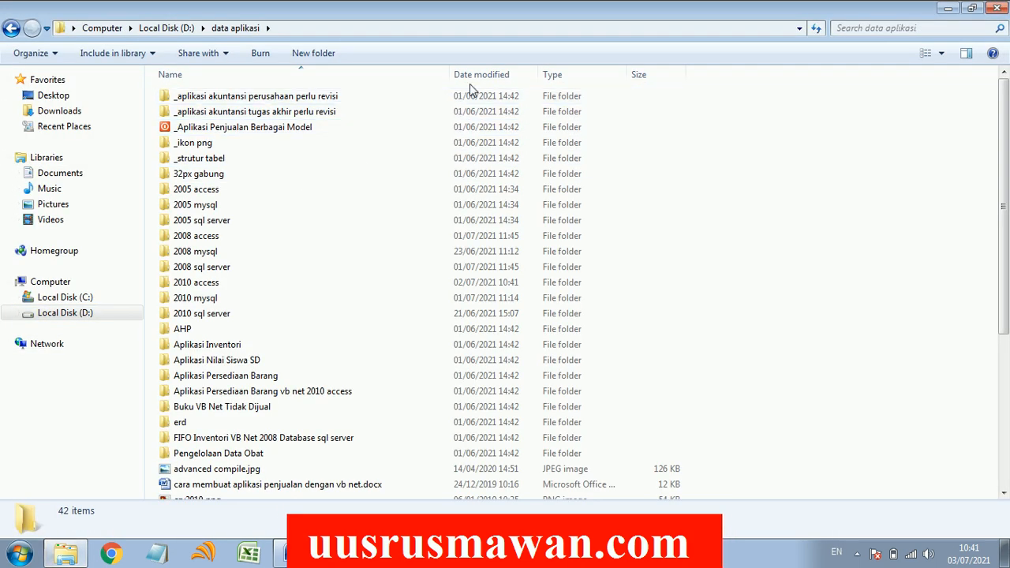
left_click(481, 77)
double_click(237, 96)
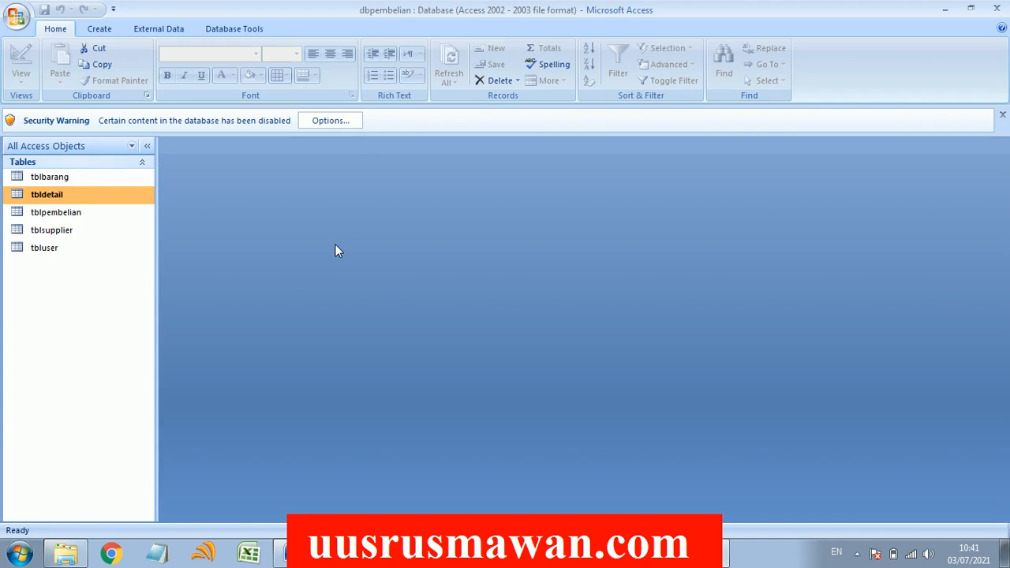
Step: Open the database relationships and add the tables tblbarang, tbldetail, tblpembelian, tblsupplier and tbluser to the layout
left_click(225, 31)
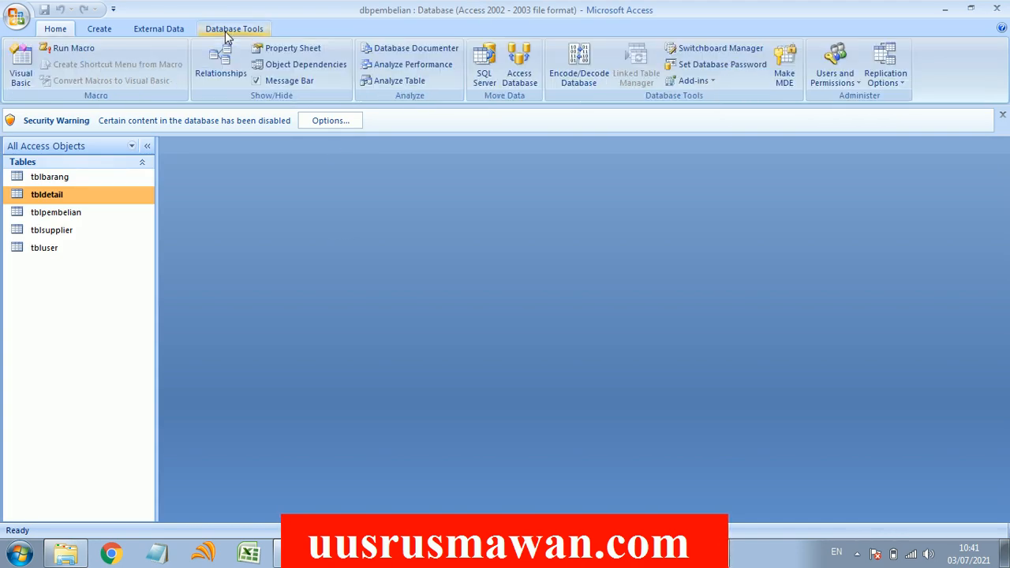
left_click(224, 64)
left_click_drag(509, 117, 849, 198)
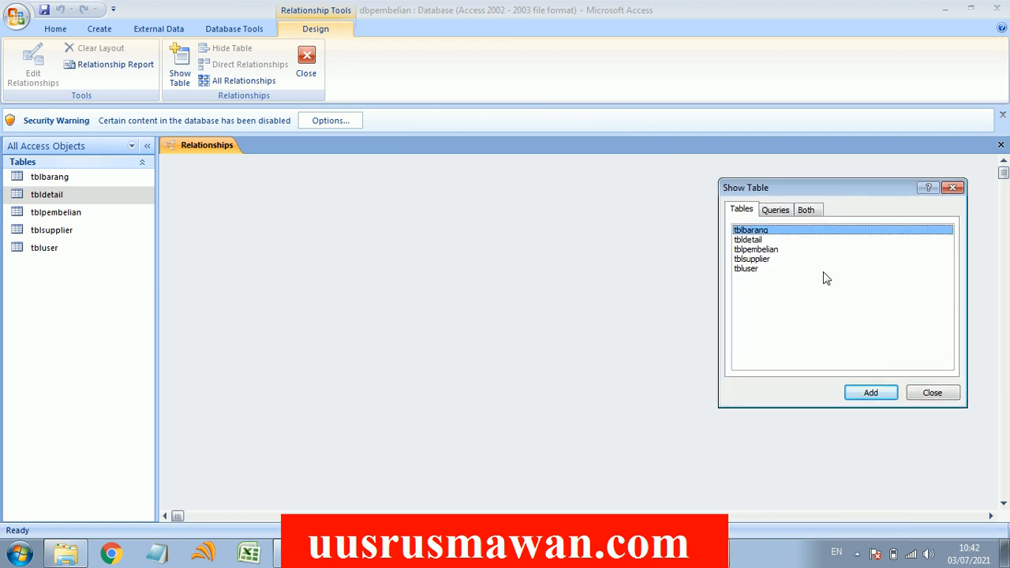
double_click(755, 234)
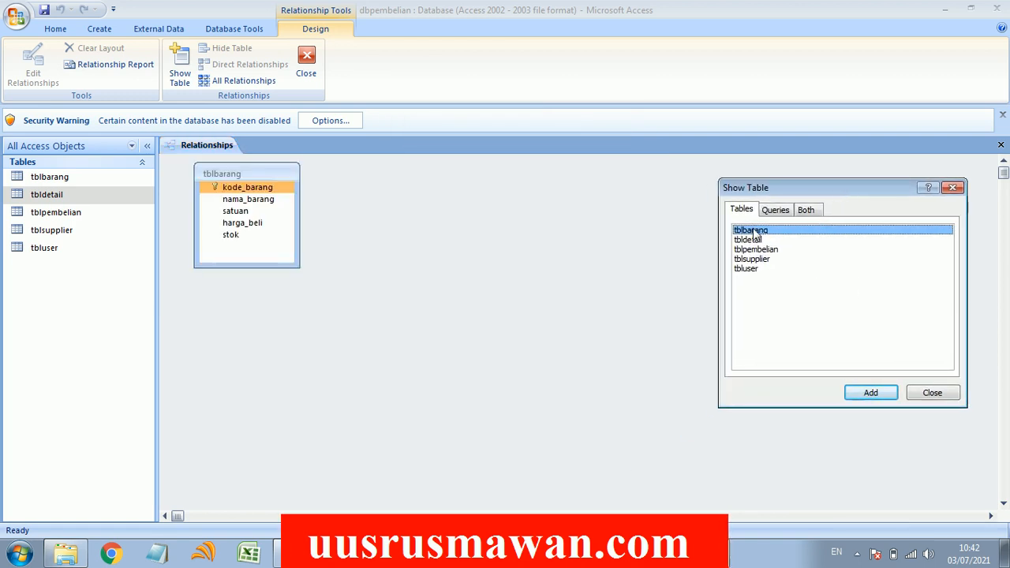
double_click(760, 240)
left_click(761, 249)
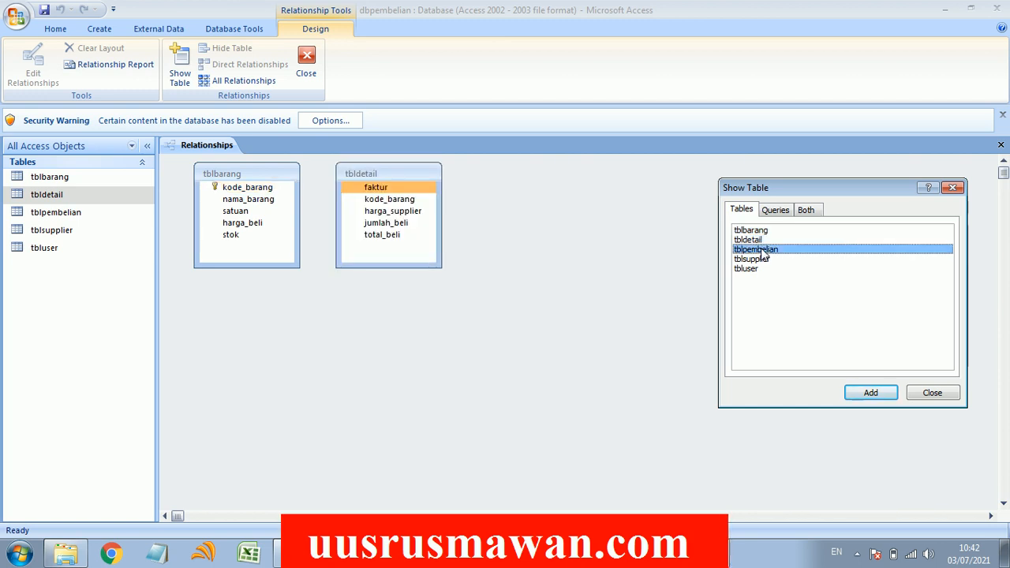
double_click(759, 250)
double_click(759, 259)
double_click(751, 269)
left_click(931, 393)
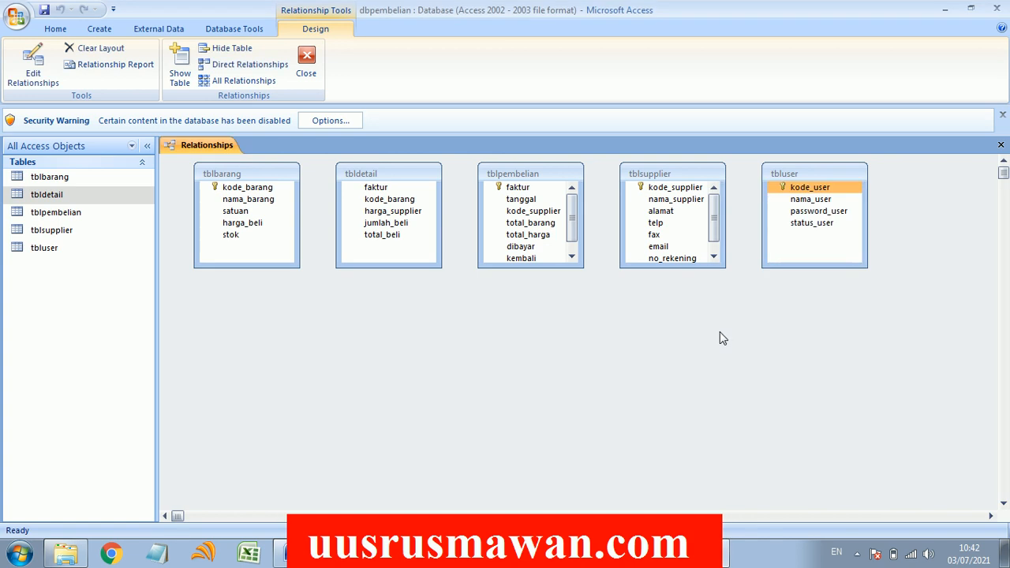
Step: Make the tblpembelian and tblsupplier boxes taller so that all their fields fit
left_click_drag(529, 268, 531, 306)
left_click(662, 259)
left_click_drag(667, 269, 672, 308)
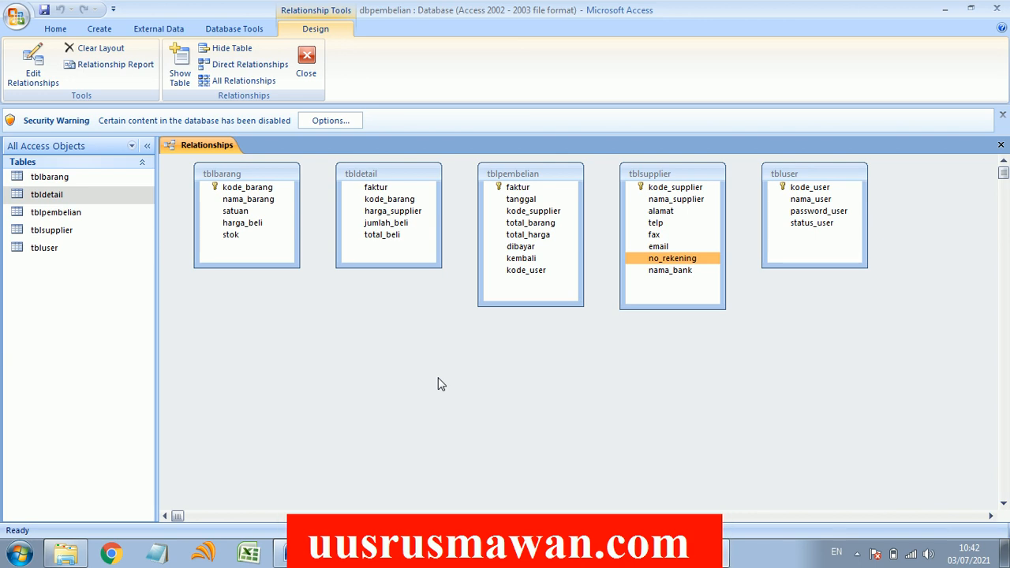
Step: Relate kode_barang in tbldetail to kode_barang in tblbarang with referential integrity enforced, and check both ends of the link
left_click_drag(361, 235, 259, 190)
left_click(392, 227)
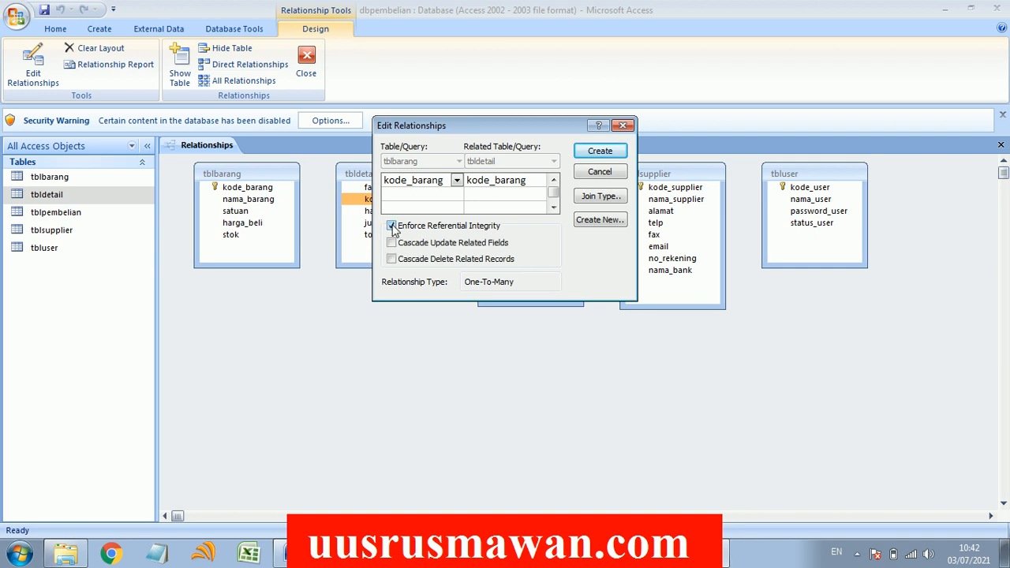
left_click(600, 151)
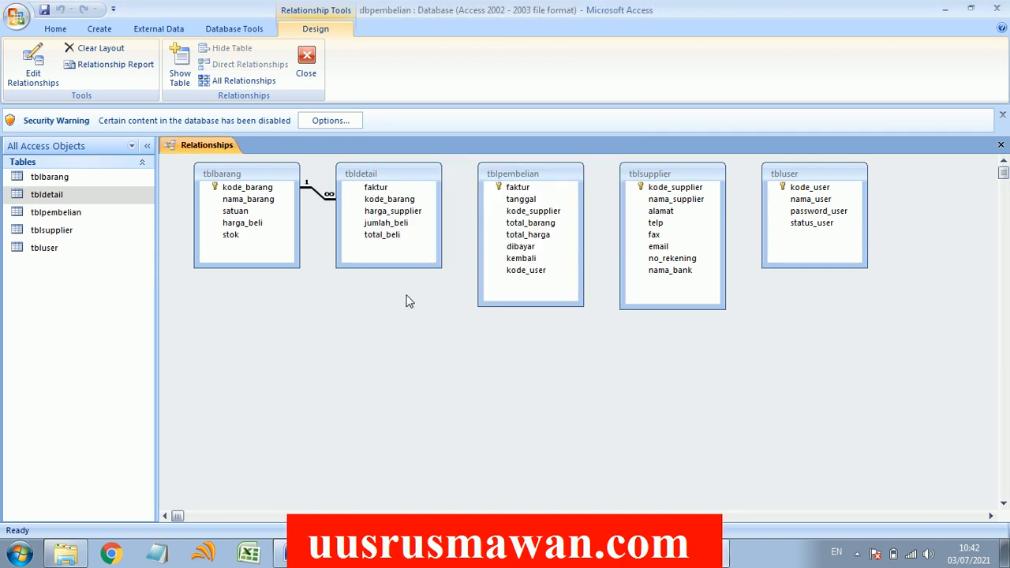
left_click(263, 191)
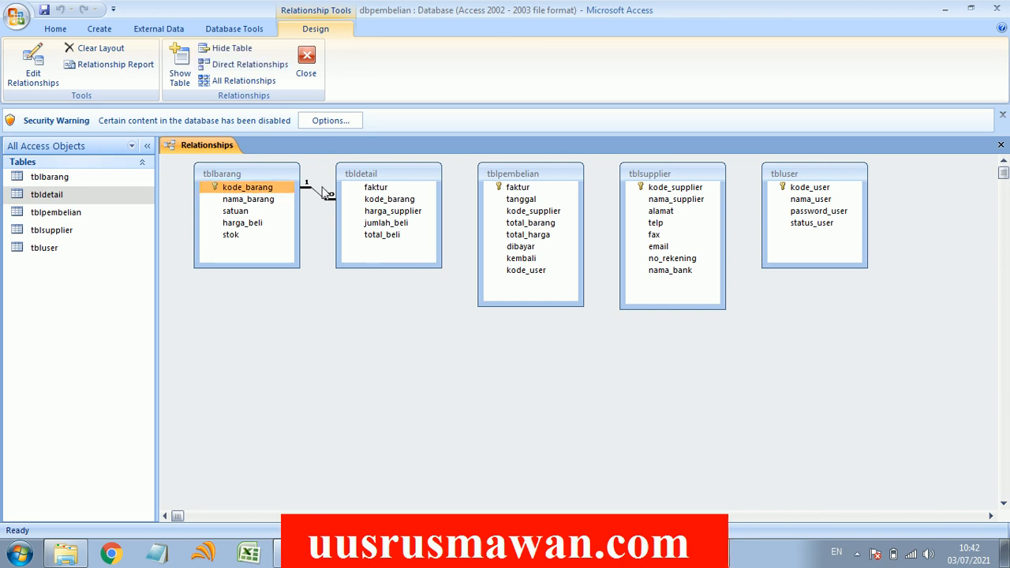
left_click(383, 201)
left_click(377, 202)
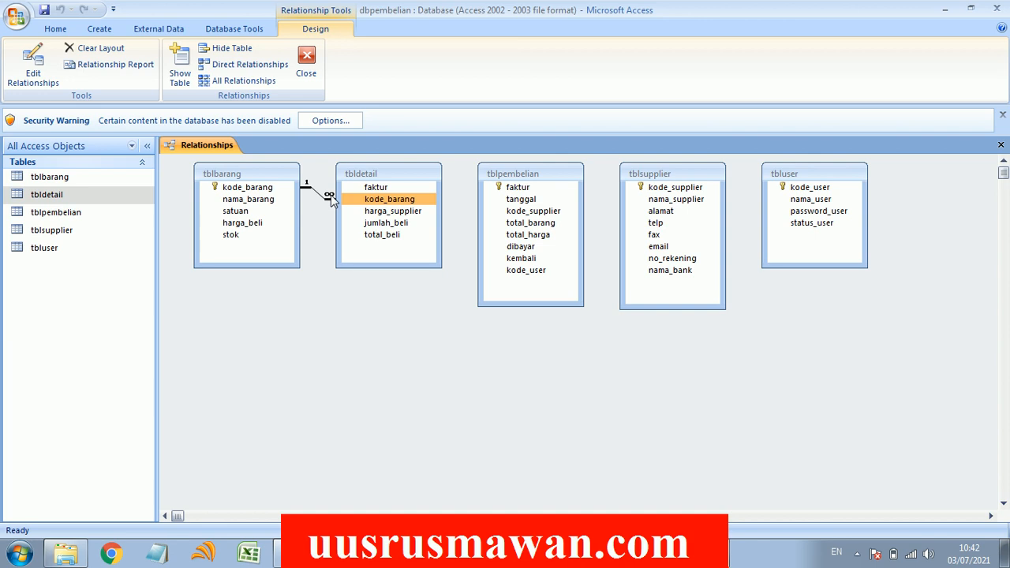
left_click(245, 193)
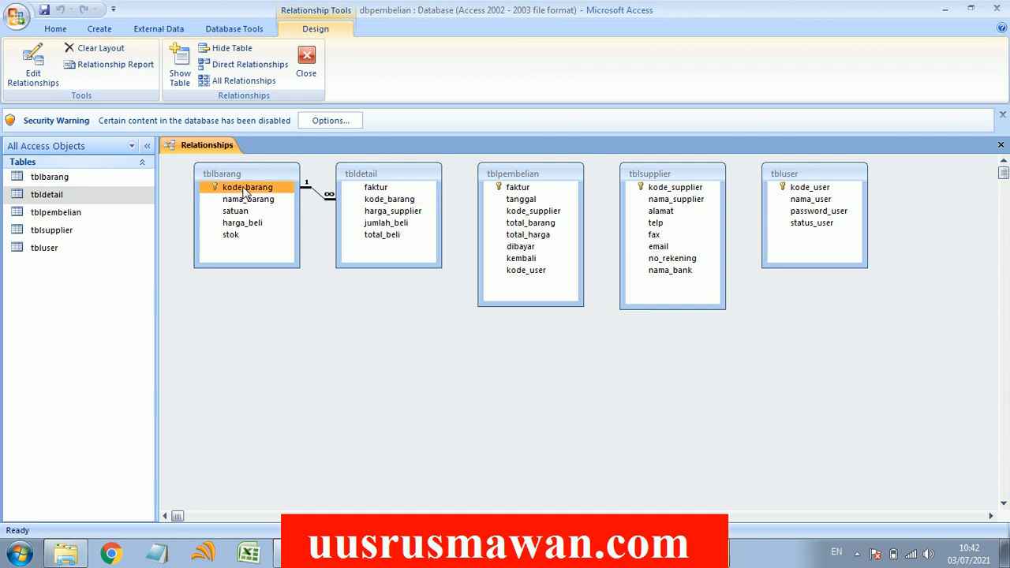
left_click(378, 205)
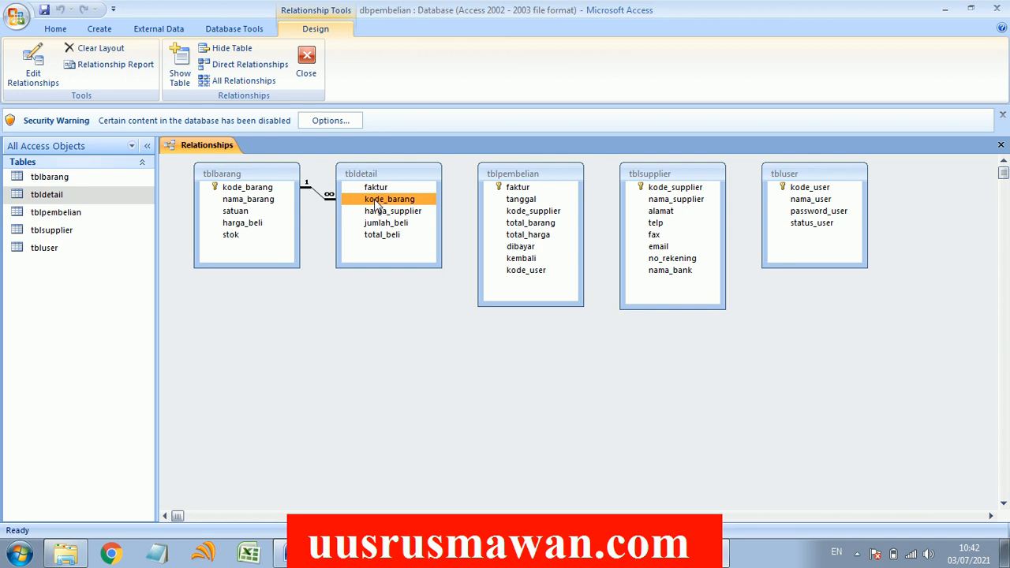
Step: Relate faktur in tbldetail to faktur in tblpembelian with referential integrity enforced, and check the linked key field
left_click_drag(374, 192, 505, 187)
left_click(399, 227)
left_click(599, 151)
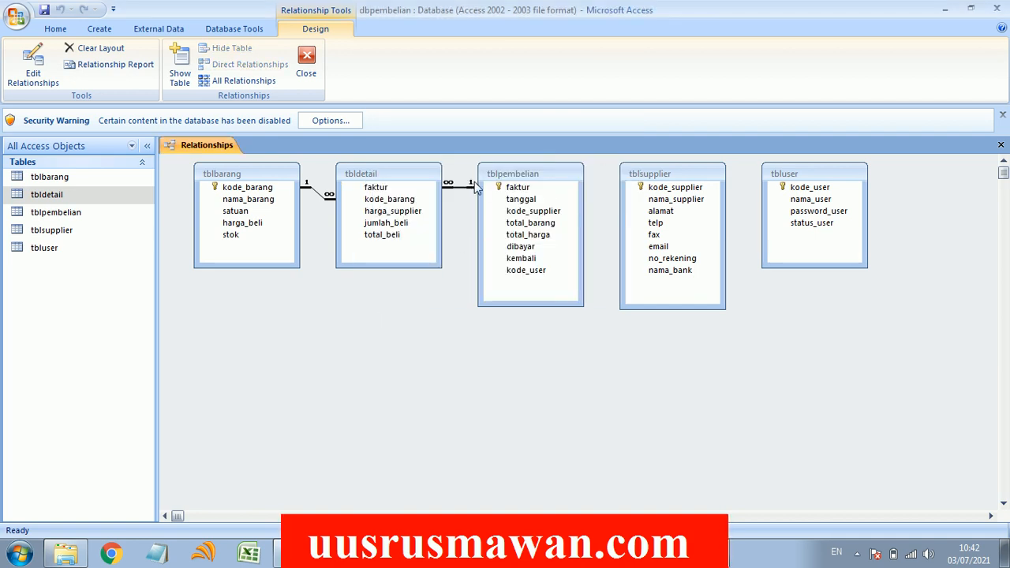
left_click(517, 191)
left_click(518, 191)
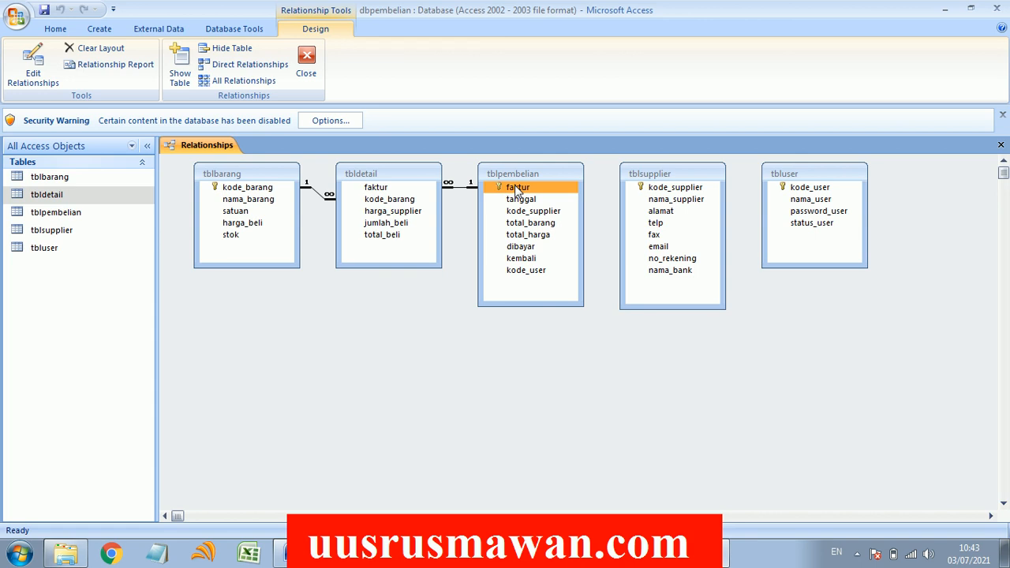
Step: Check the faktur link, and relate kode_supplier in tblpembelian to kode_supplier in tblsupplier with referential integrity enforced
left_click_drag(518, 191, 424, 195)
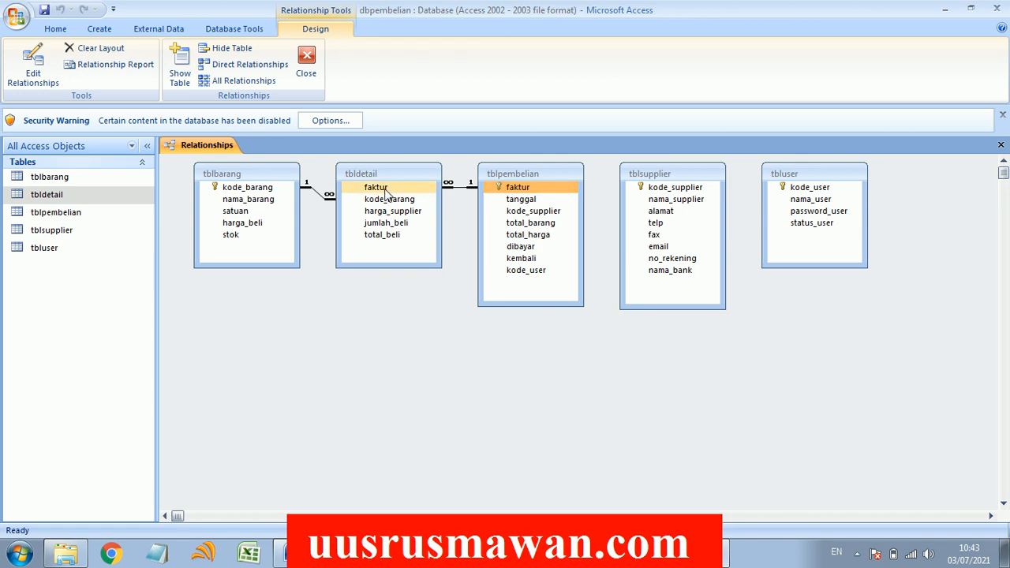
left_click(386, 193)
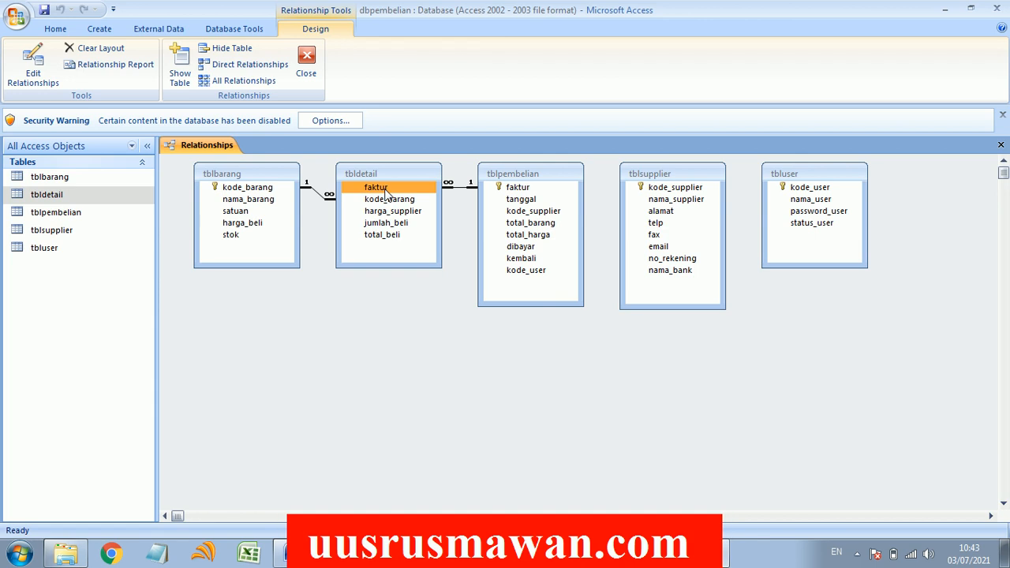
left_click_drag(388, 194, 654, 194)
left_click(392, 225)
left_click(598, 152)
left_click(667, 199)
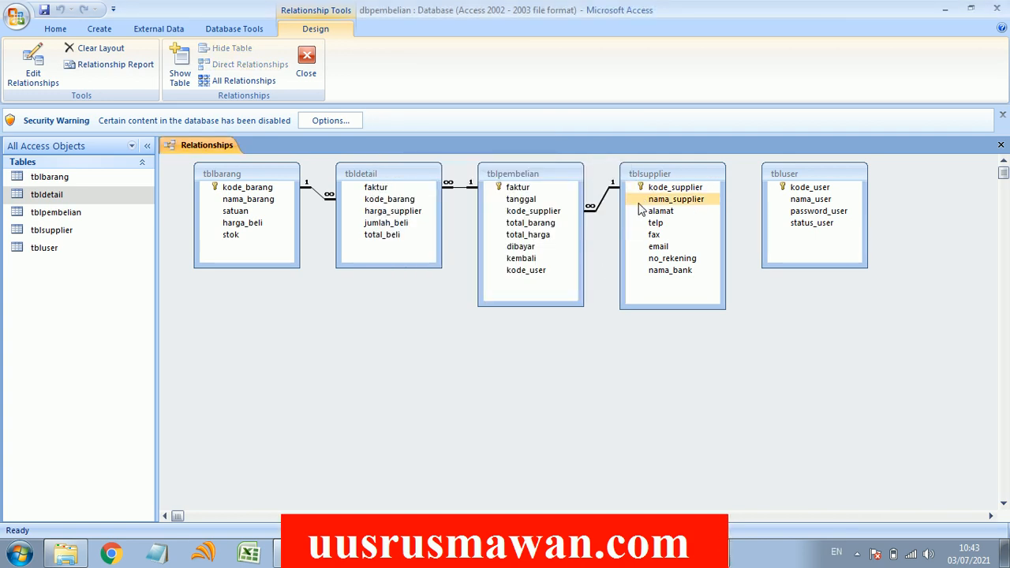
Step: Examine both ends of the kode_supplier link between tblsupplier and tblpembelian, comparing them with the faktur key field
left_click(661, 189)
left_click(659, 191)
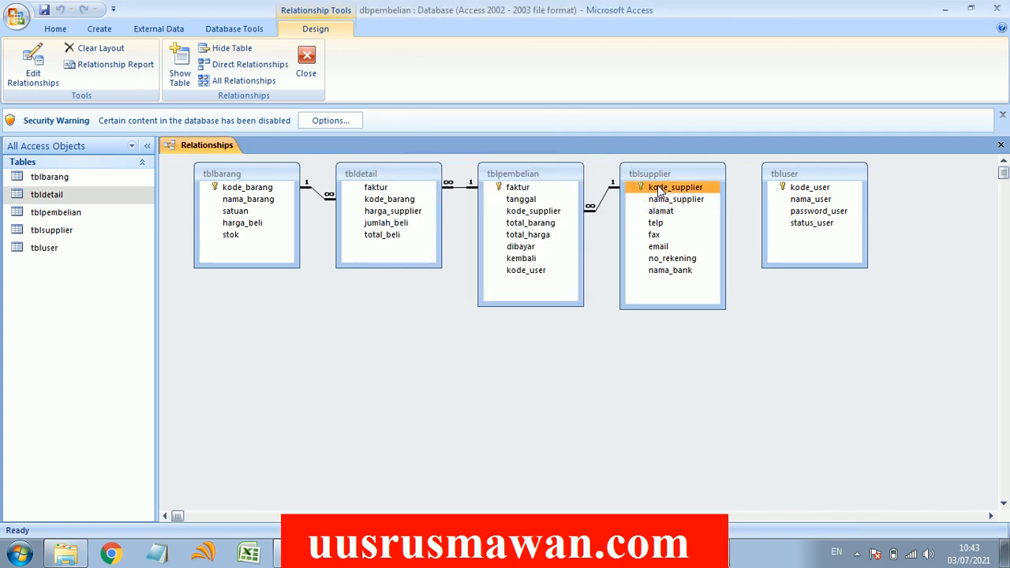
left_click(554, 213)
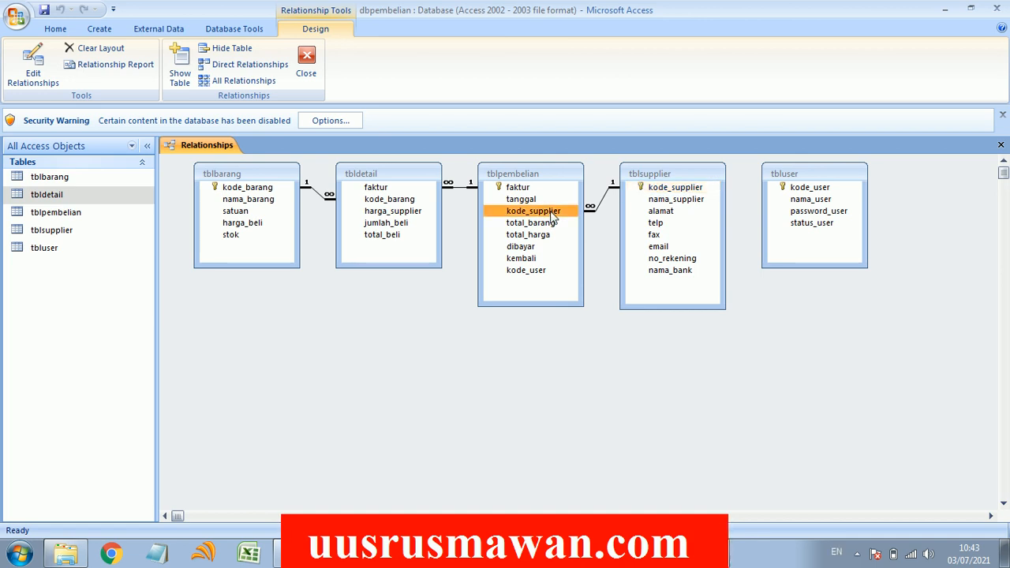
left_click(537, 189)
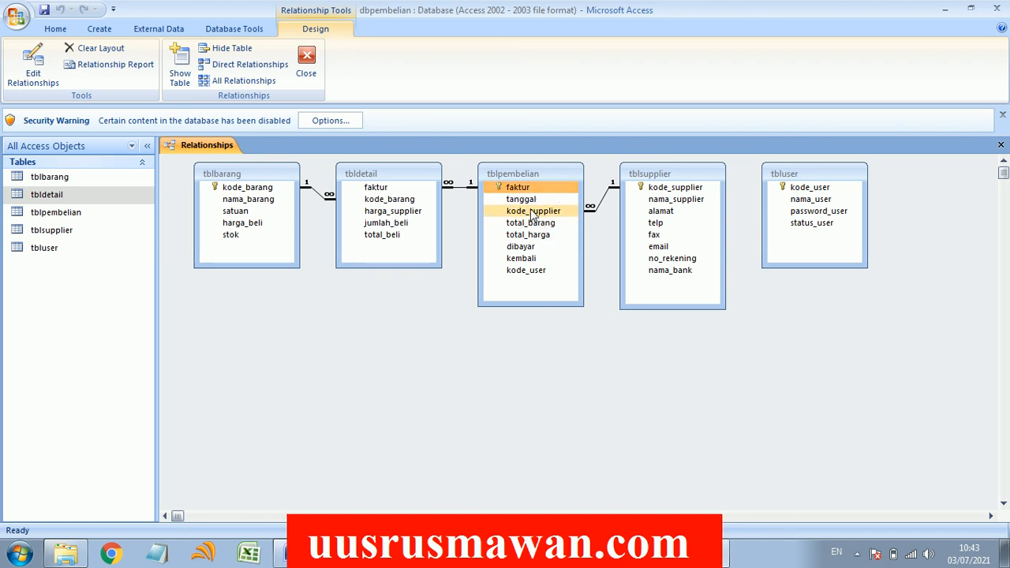
left_click(533, 213)
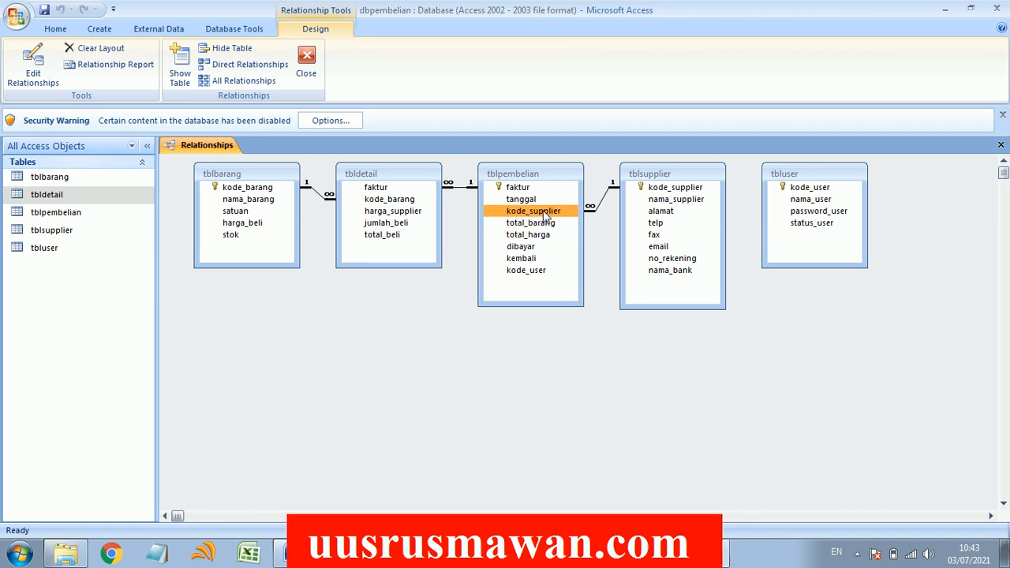
left_click(658, 189)
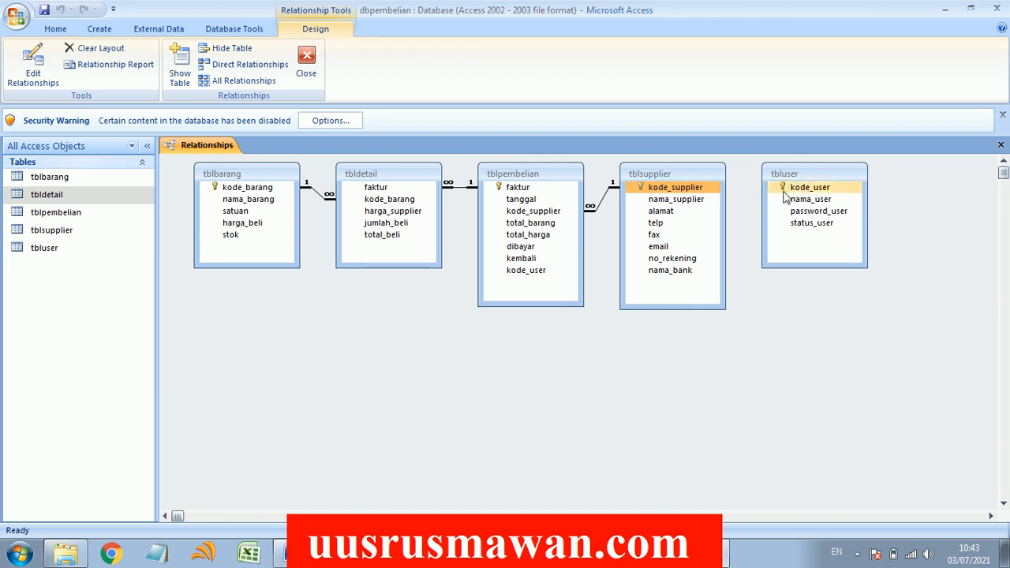
Step: Move the tbluser box below tblsupplier and relate kode_user in tblpembelian to kode_user in tbluser with referential integrity enforced
left_click_drag(810, 171, 670, 324)
left_click(543, 271)
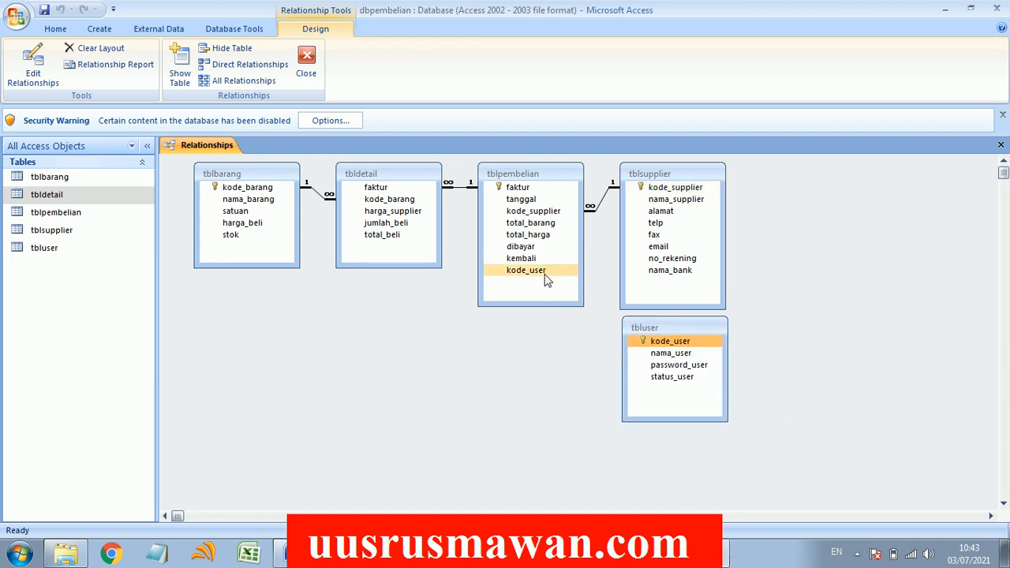
left_click_drag(543, 271, 668, 352)
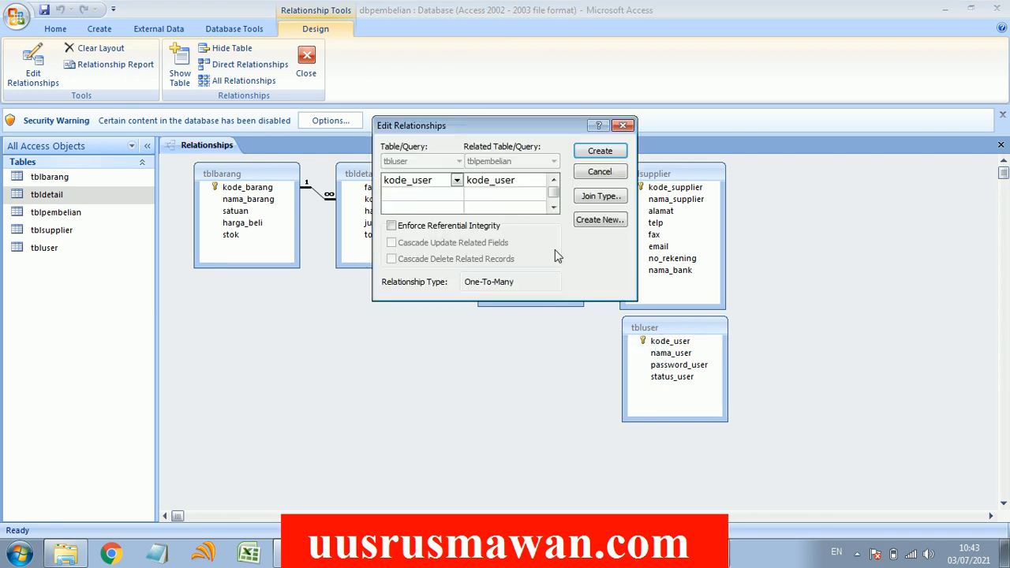
left_click(430, 227)
left_click(597, 152)
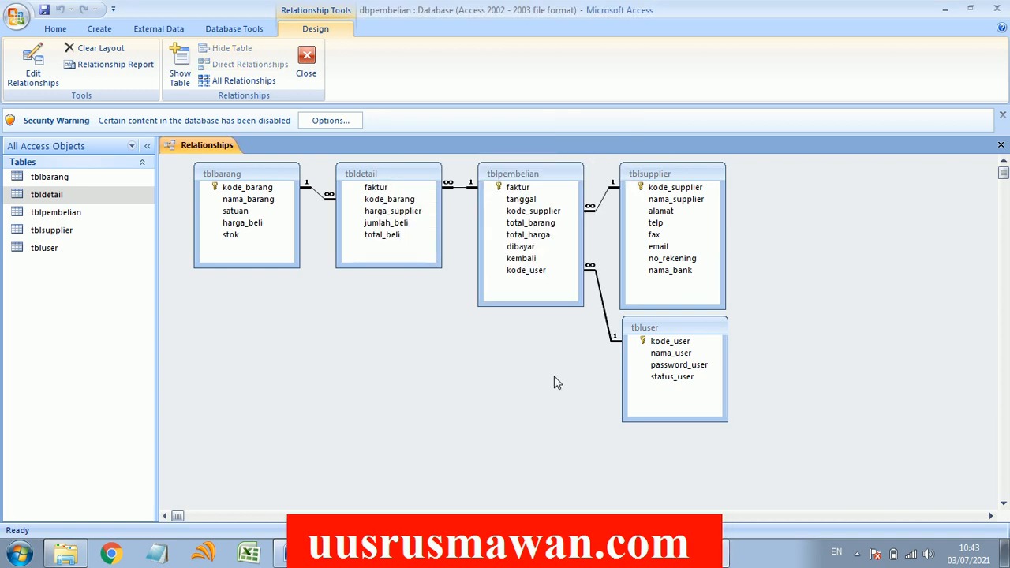
Step: Review the linked field pairs of the finished relationships: kode_user, kode_supplier and kode_barang
left_click(540, 270)
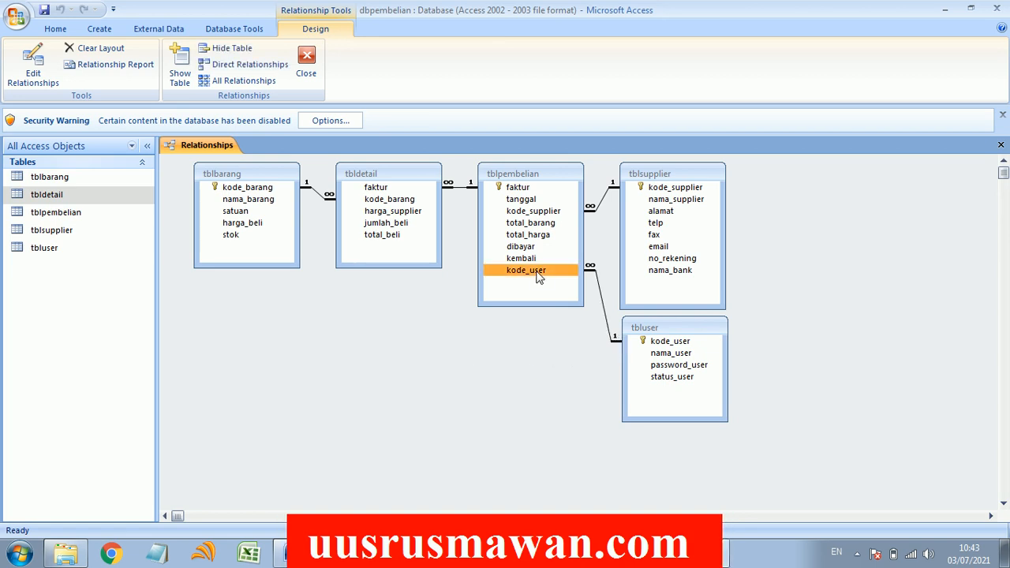
left_click(647, 341)
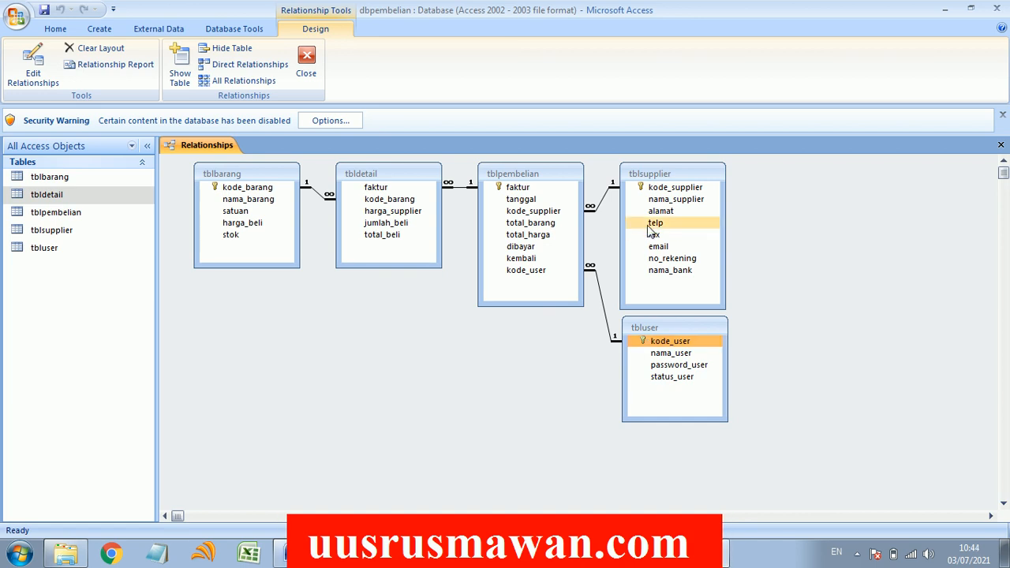
left_click(657, 189)
left_click(548, 213)
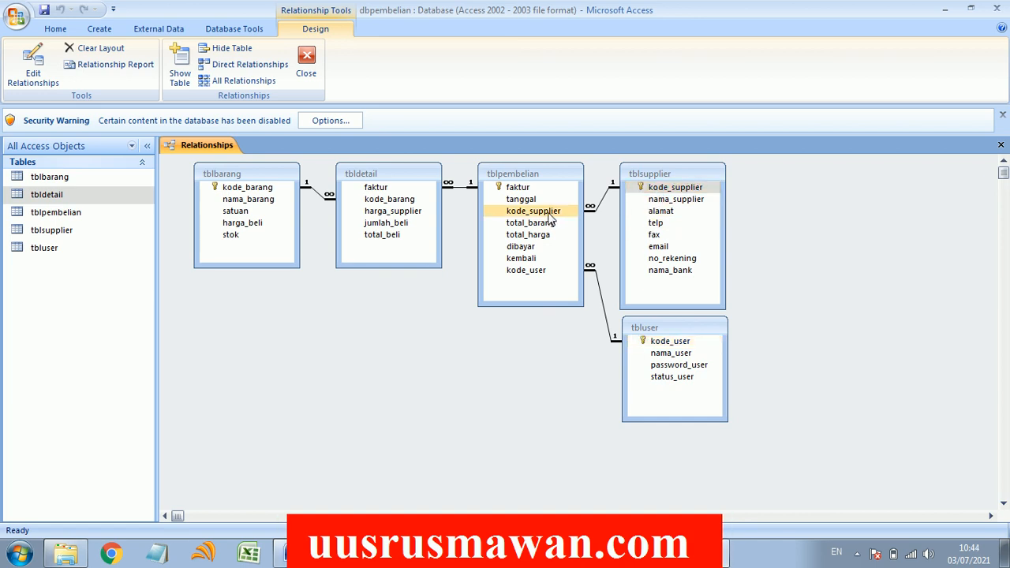
left_click(643, 189)
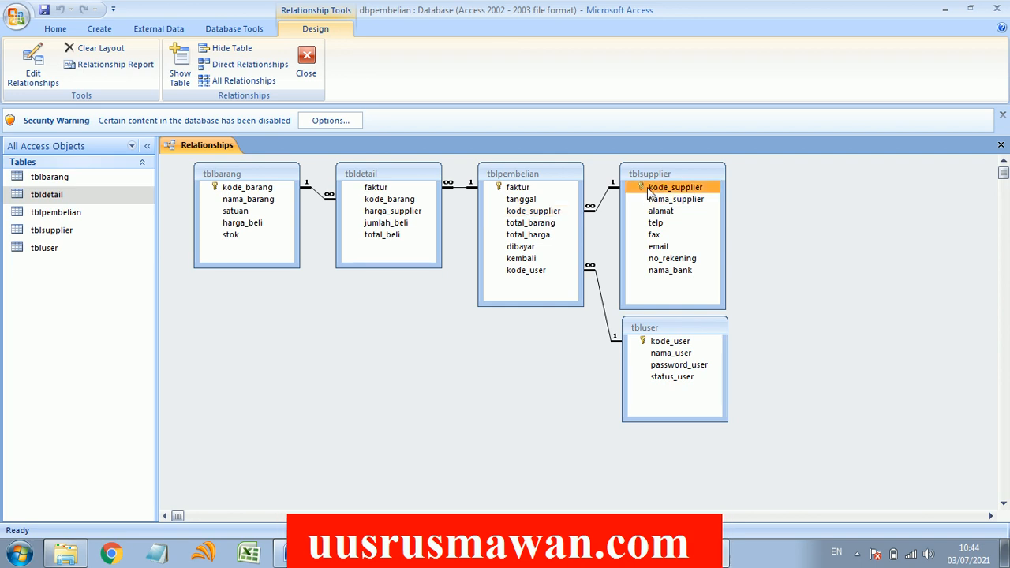
left_click(242, 189)
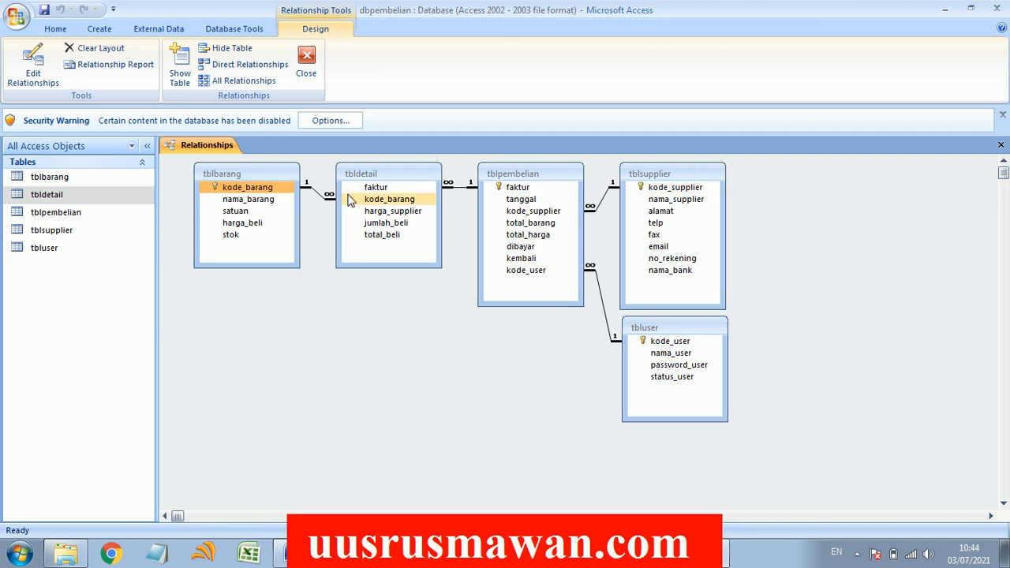
left_click(375, 200)
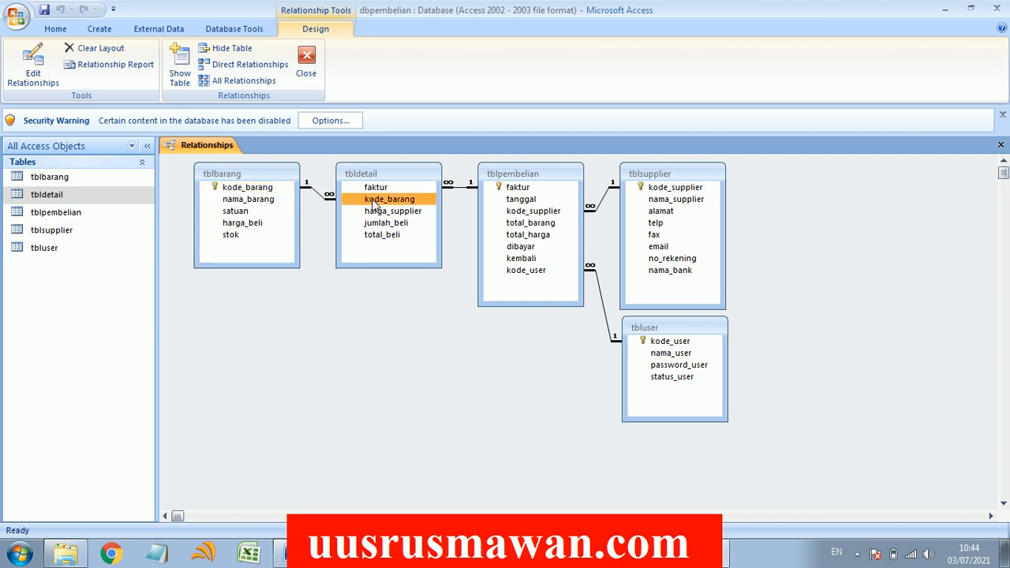